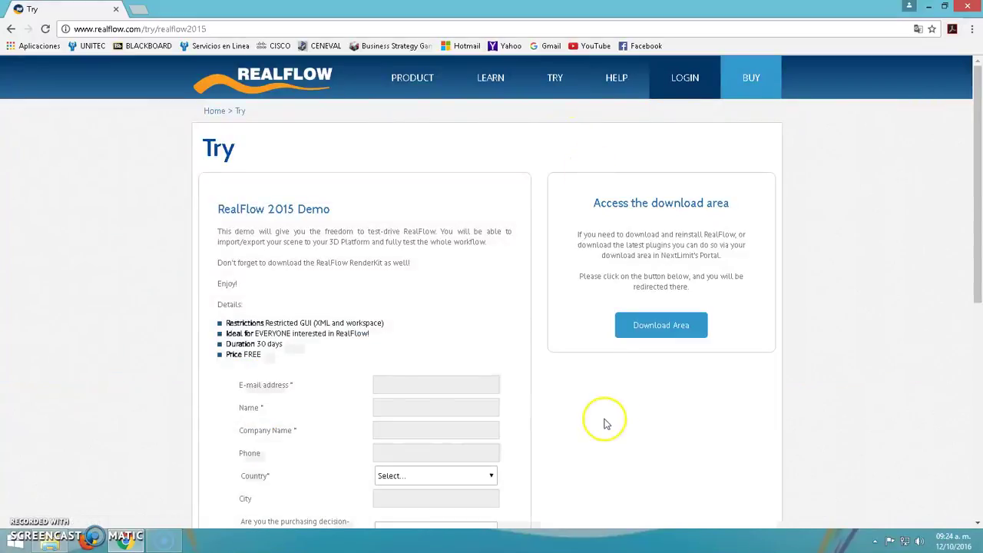
# Examine the RealFlow 2015 demo request form, from the contact fields down to the licence agreement and download section
pyautogui.click(403, 388)
pyautogui.click(397, 409)
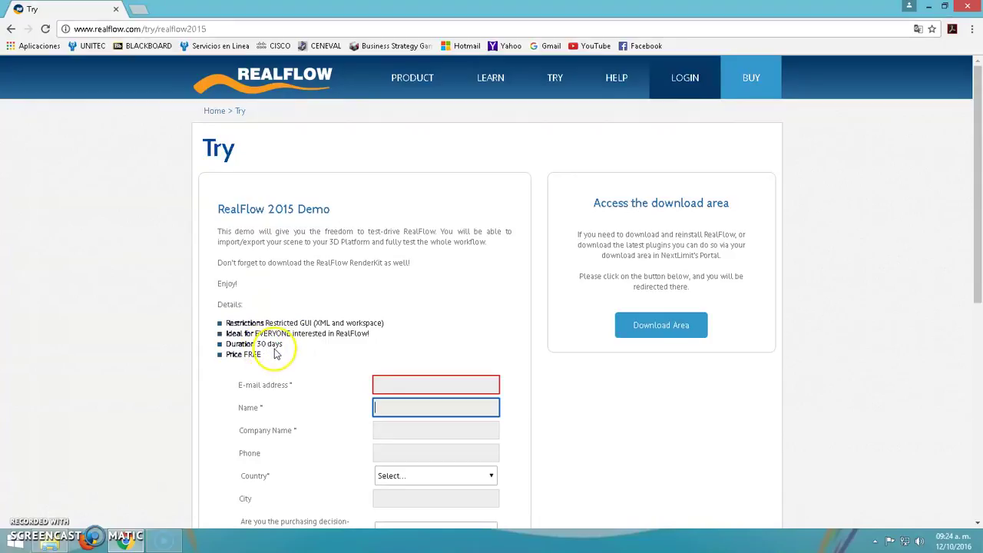
pyautogui.click(409, 434)
pyautogui.click(408, 453)
pyautogui.moveTo(979, 229); pyautogui.dragTo(974, 437)
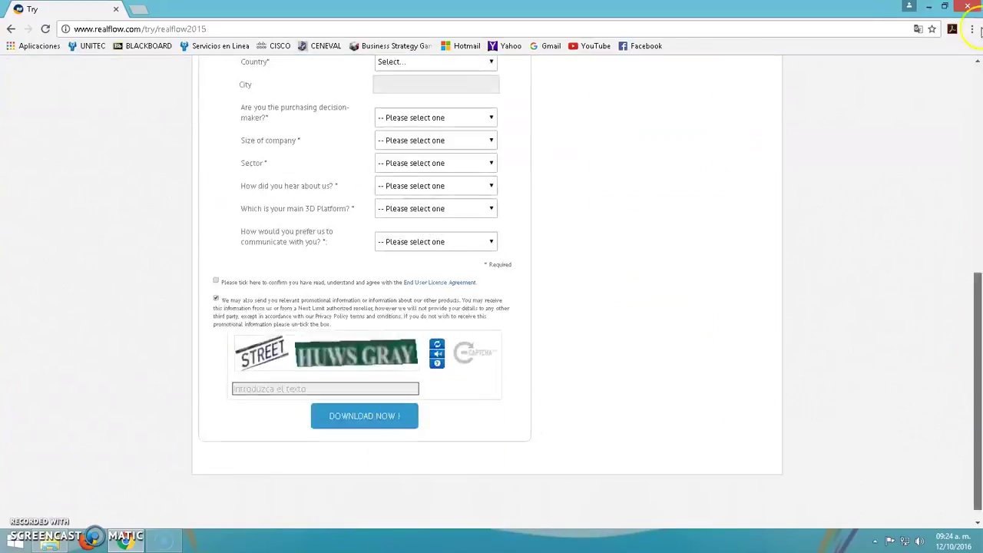
# Minimize the browser and launch the realflow_v2015_1_2_0193_x86_64 installer from the realflow_max_2015.0.1 folder
pyautogui.click(929, 7)
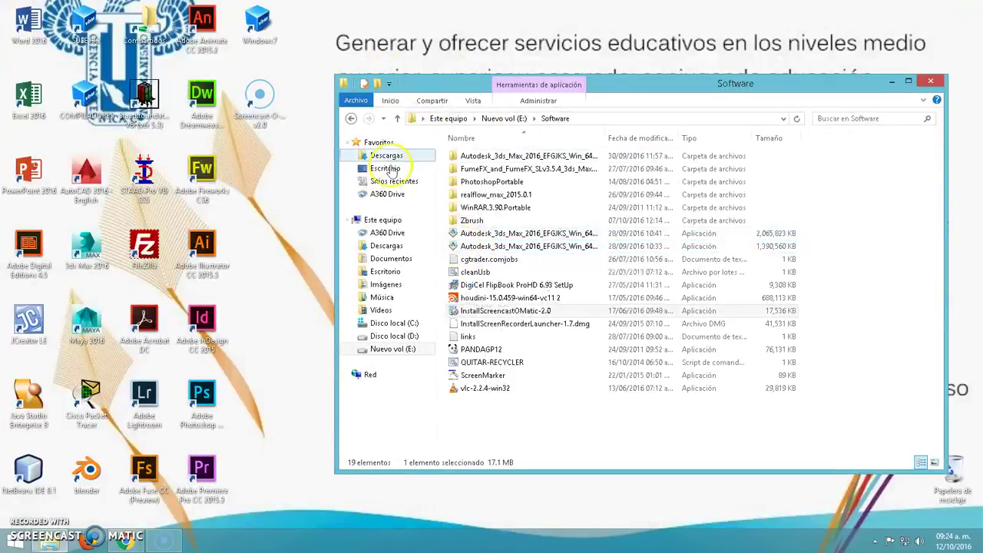
pyautogui.doubleClick(480, 194)
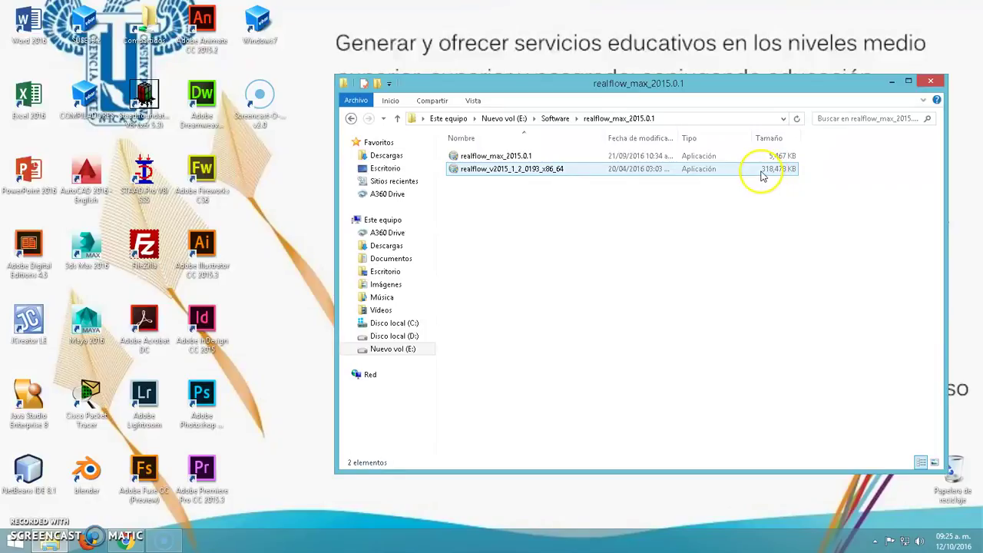
pyautogui.doubleClick(457, 172)
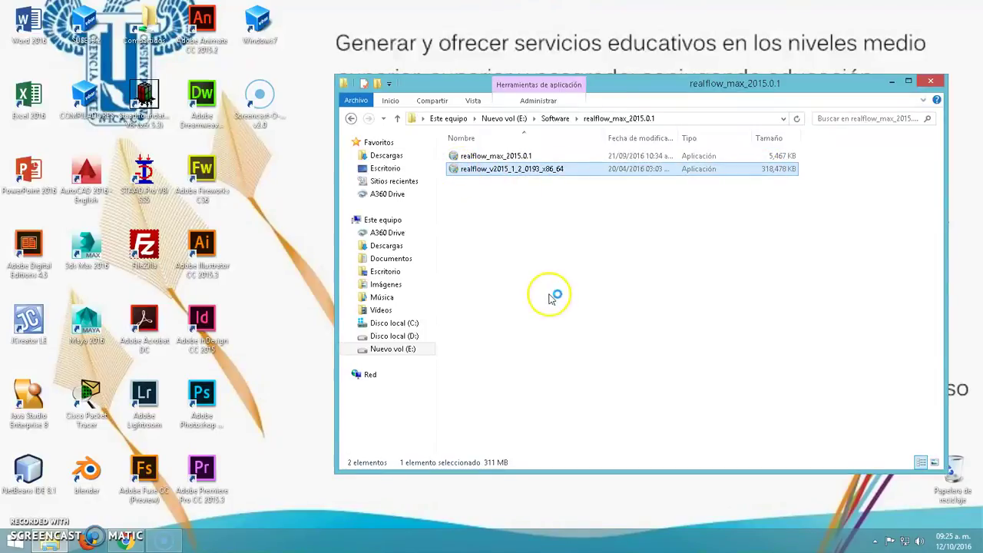
# Read through and accept the RealFlow 2015 licence agreement, and start the installation in the default destination directory
pyautogui.click(570, 369)
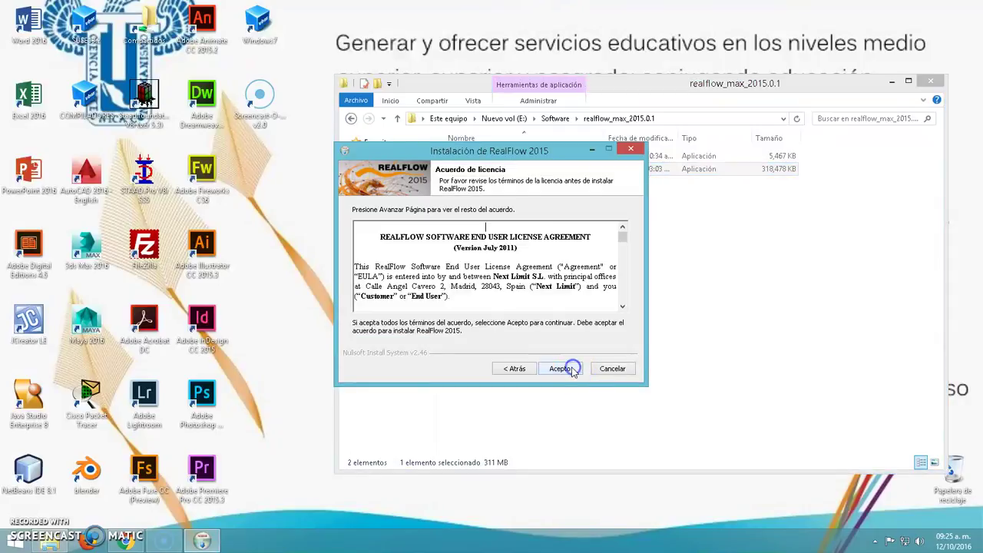
pyautogui.moveTo(623, 244); pyautogui.dragTo(624, 300)
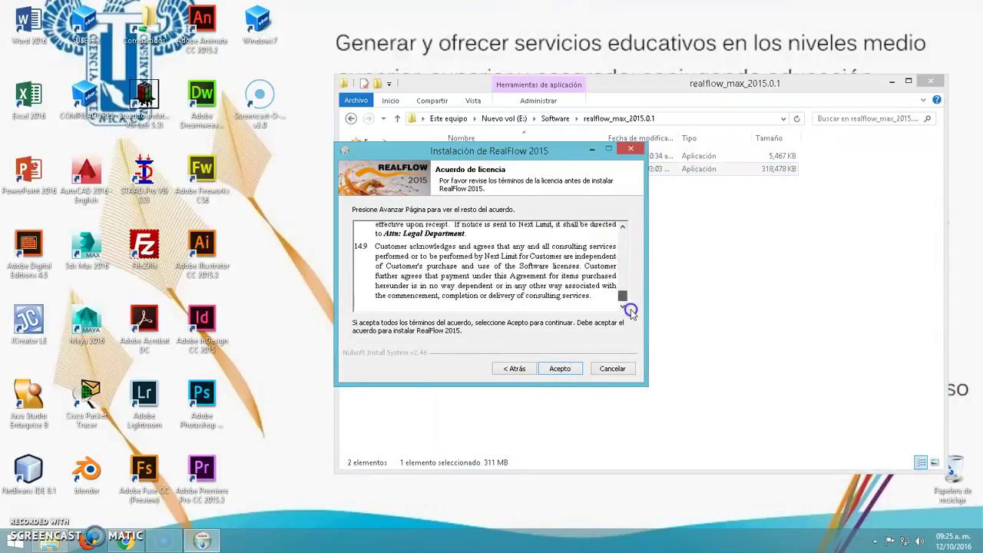
pyautogui.click(564, 369)
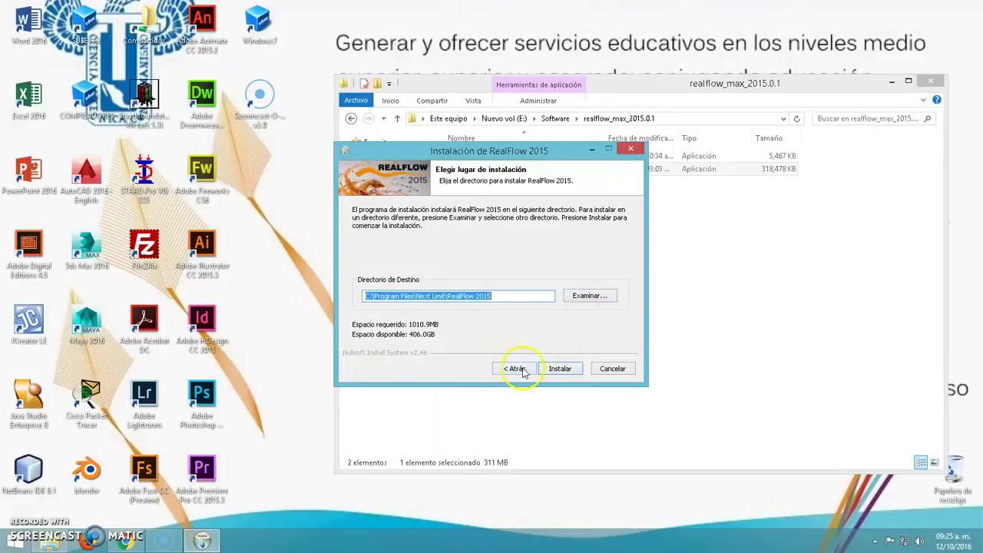
pyautogui.click(553, 372)
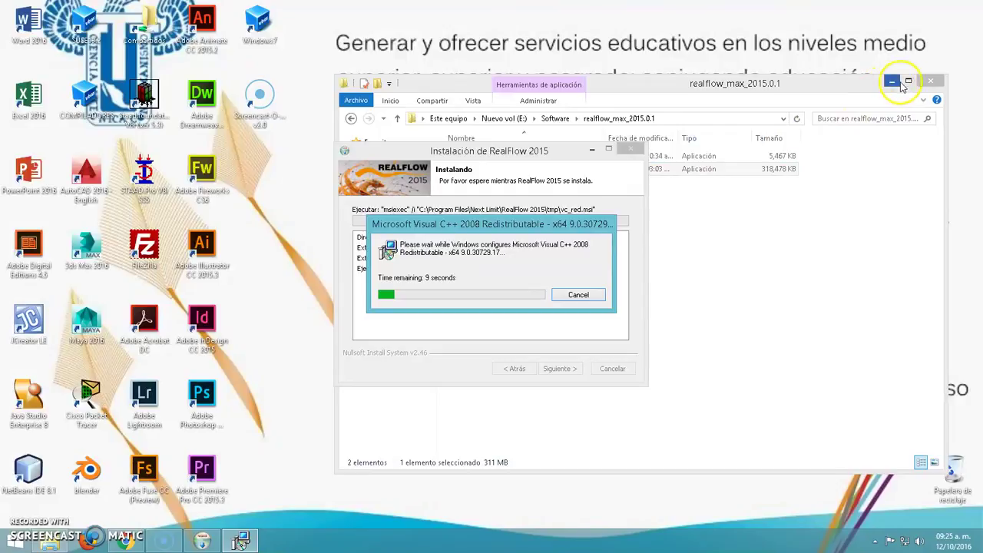
# Close the realflow_max_2015.0.1 folder window and move the Visual C++ 2008 Redistributable dialog down to uncover the installation log
pyautogui.click(930, 82)
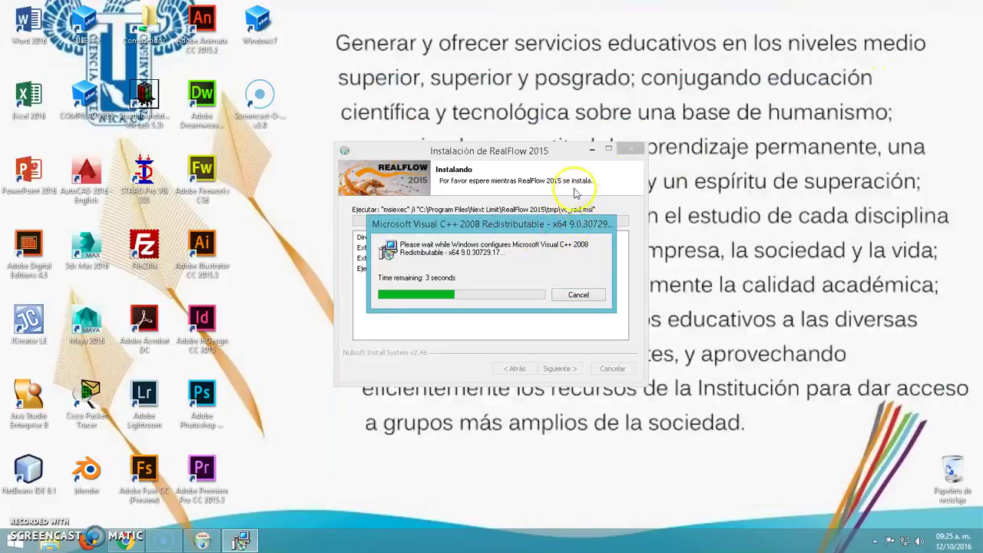
pyautogui.moveTo(524, 224); pyautogui.dragTo(528, 315)
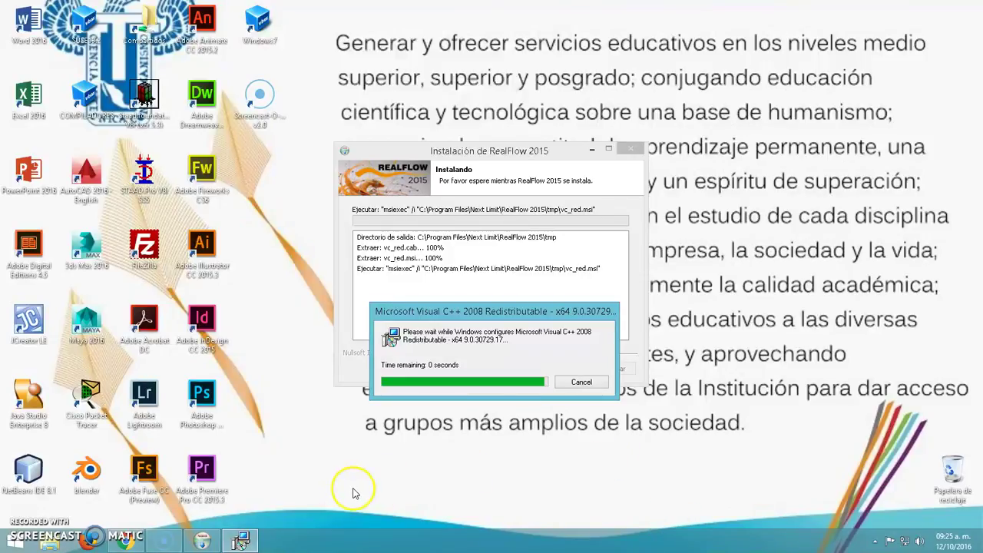
pyautogui.click(363, 512)
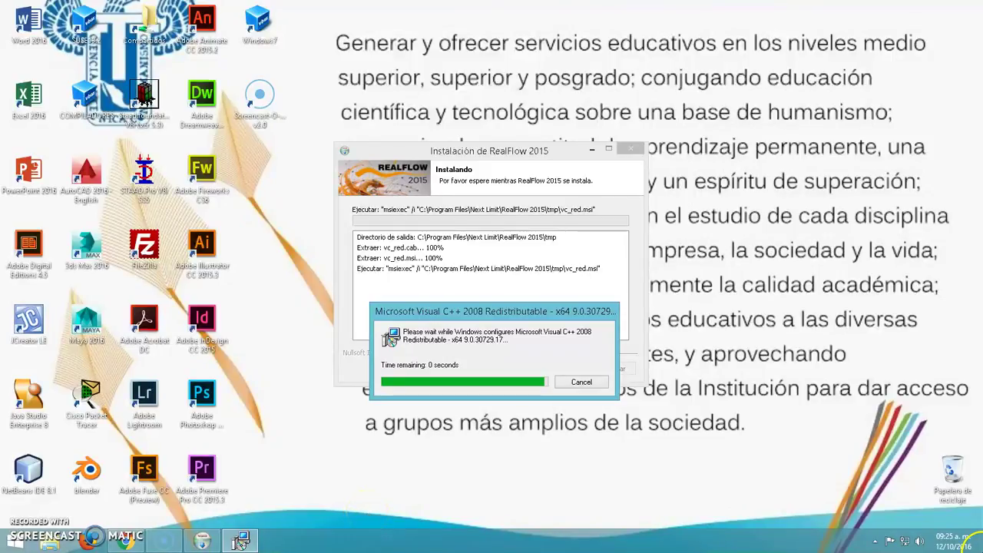
pyautogui.moveTo(982, 552)
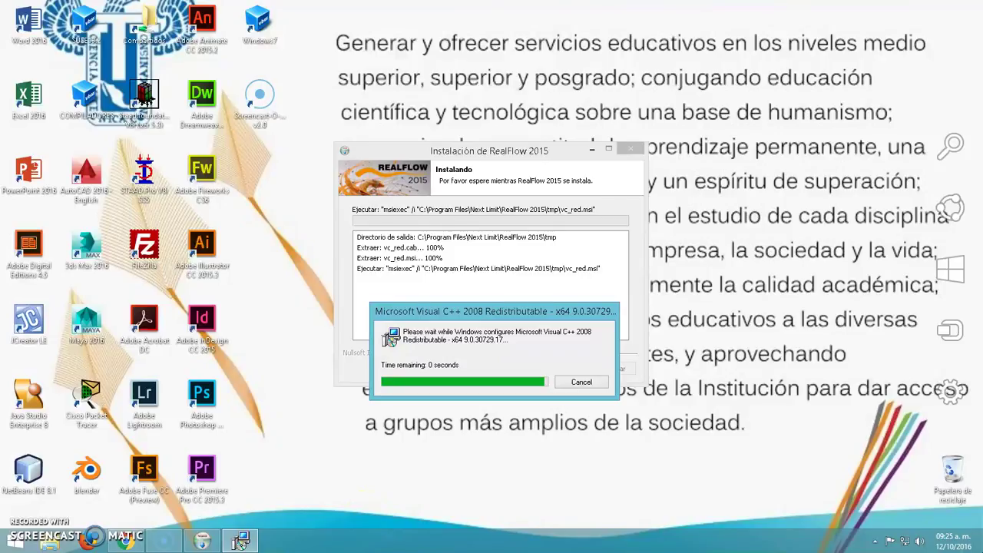
pyautogui.moveTo(927, 326)
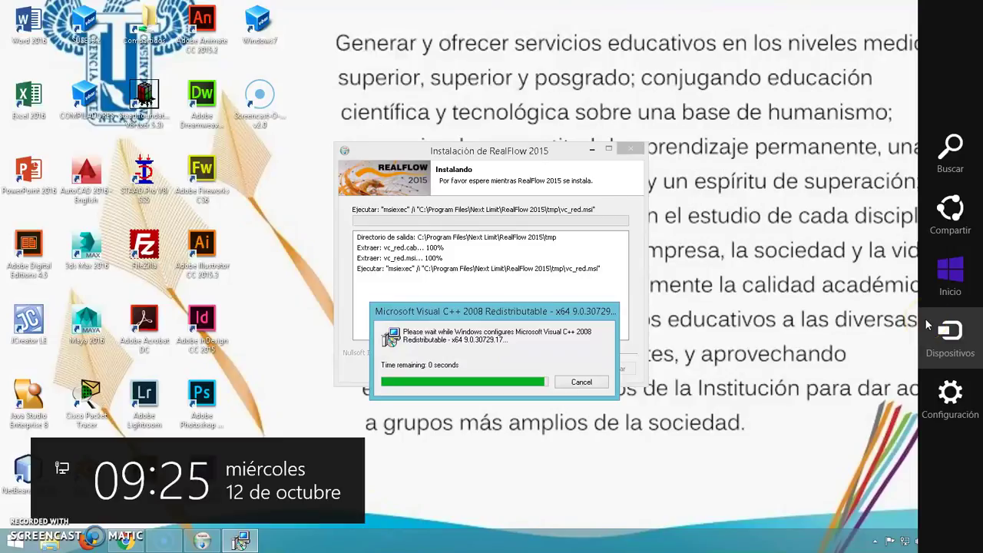
pyautogui.click(977, 242)
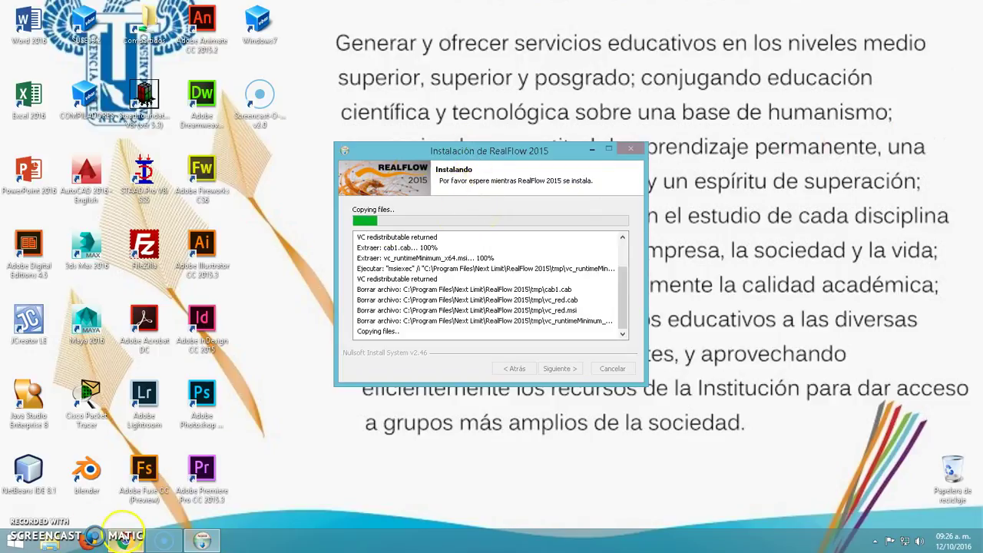
# Switch to Chrome and open the RealFlow Documentation link among the RealFlow 2015 learning resources
pyautogui.click(125, 538)
pyautogui.scroll(5, 612, 289)
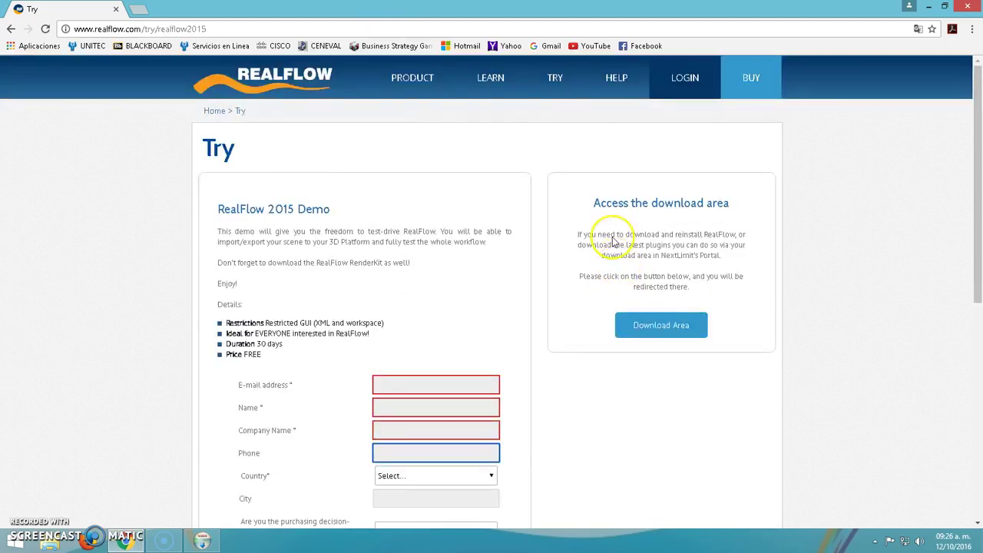
pyautogui.moveTo(549, 73)
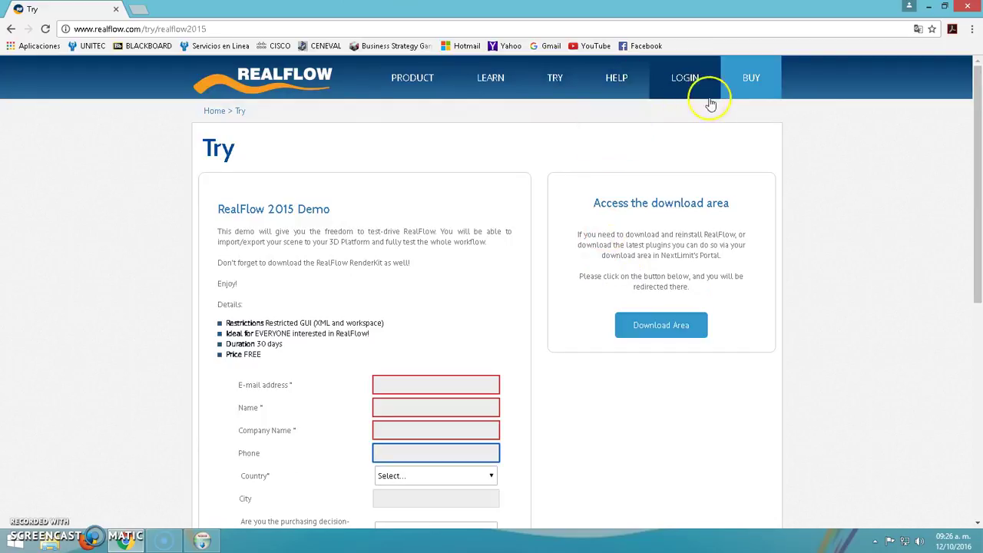
pyautogui.moveTo(476, 65)
pyautogui.moveTo(500, 150)
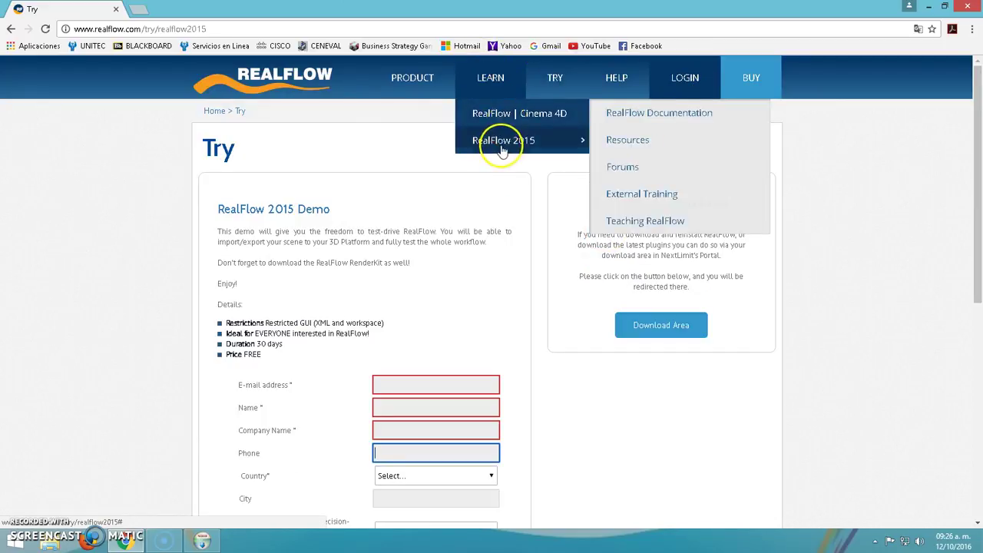
pyautogui.moveTo(492, 127)
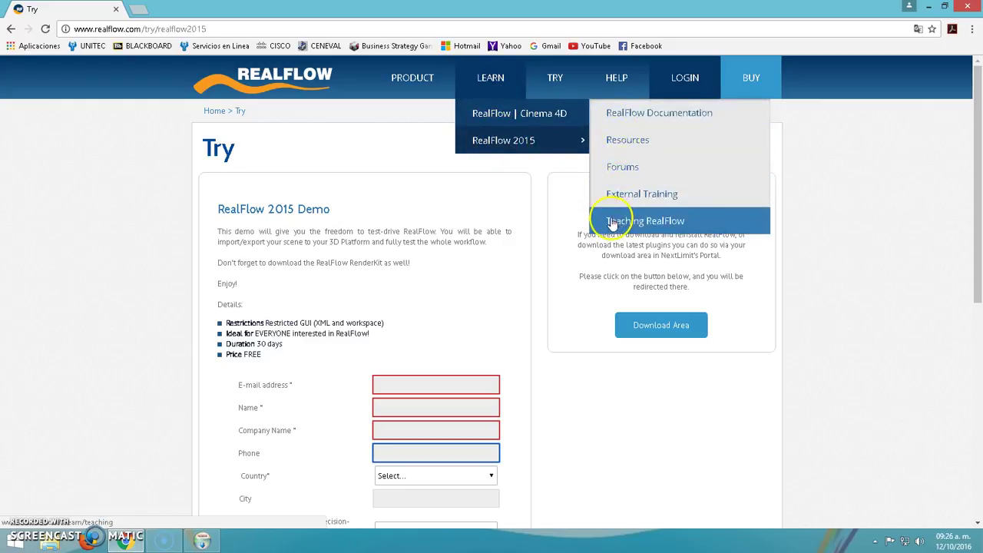
pyautogui.click(615, 114)
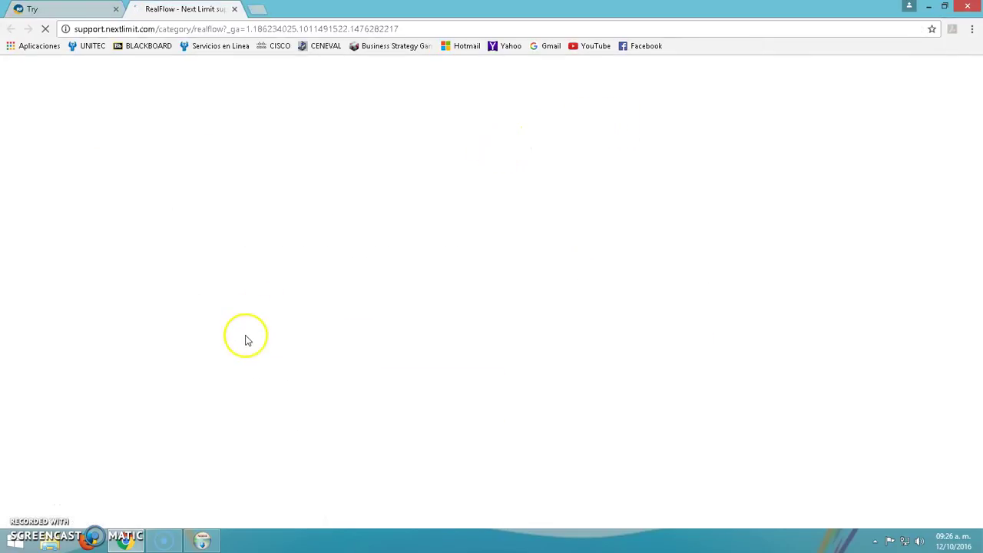
# Check the RealFlow installation progress and open the External Training page on the RealFlow website
pyautogui.click(206, 541)
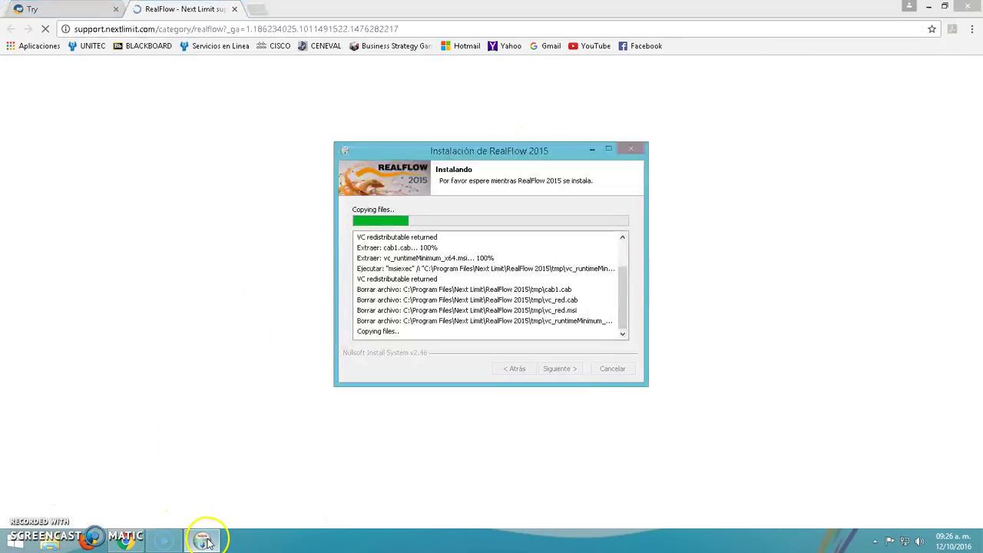
pyautogui.click(67, 11)
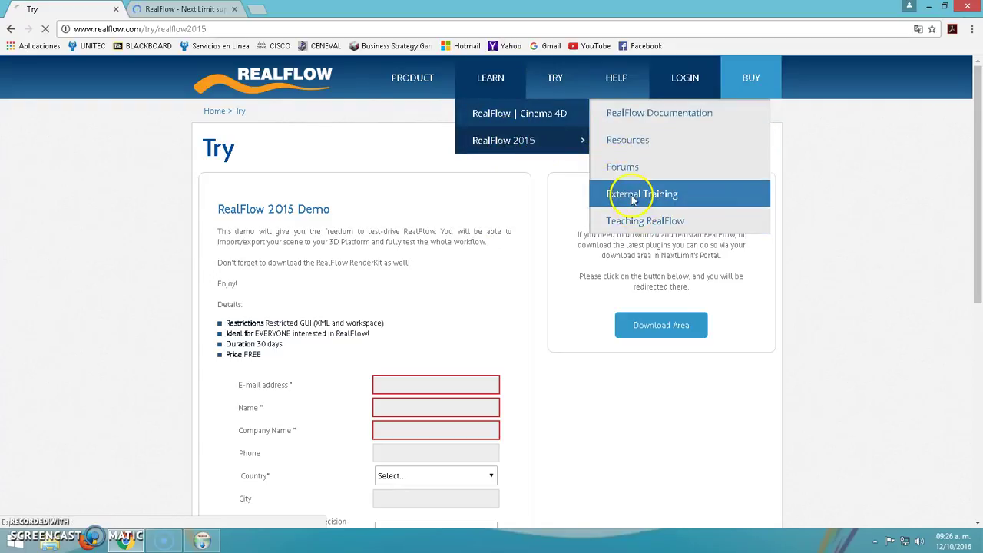
pyautogui.click(183, 11)
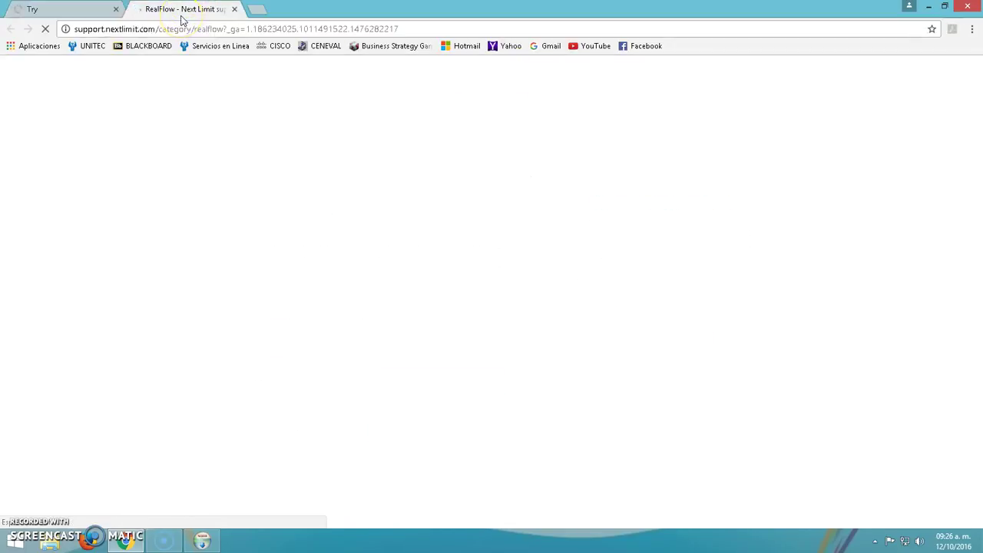
pyautogui.click(81, 10)
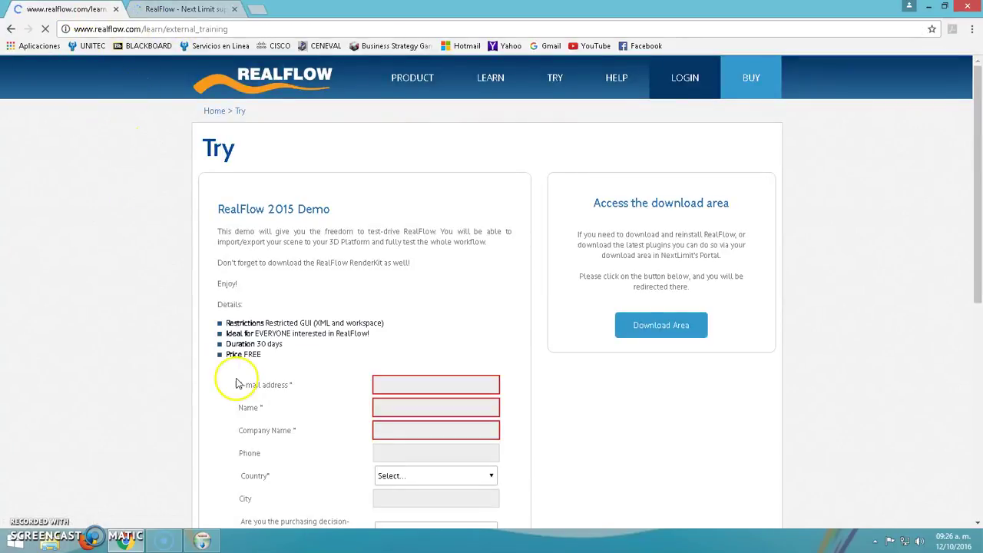
# Recheck the RealFlow installation progress, move the installer window aside, and return to the Next Limit support page
pyautogui.click(202, 540)
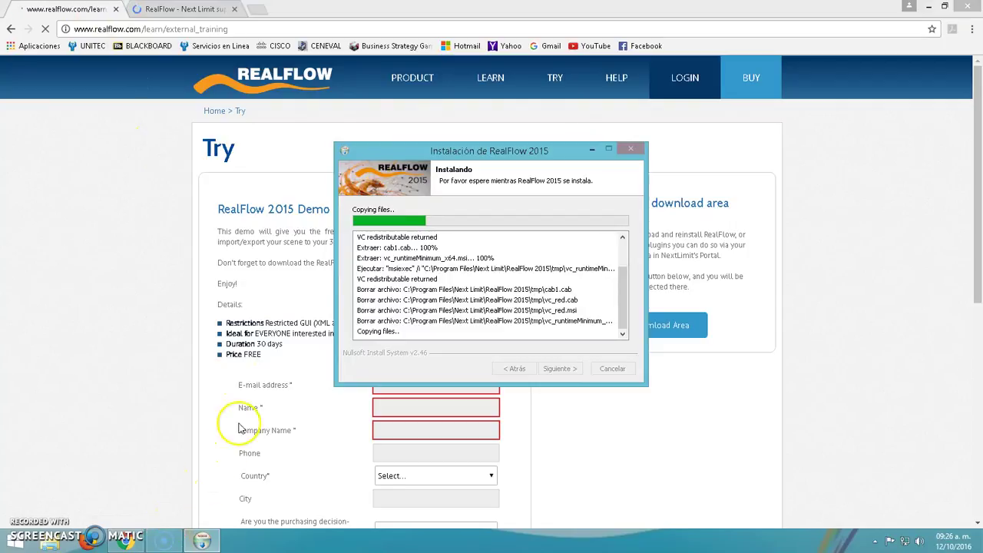
pyautogui.moveTo(464, 150); pyautogui.dragTo(521, 137)
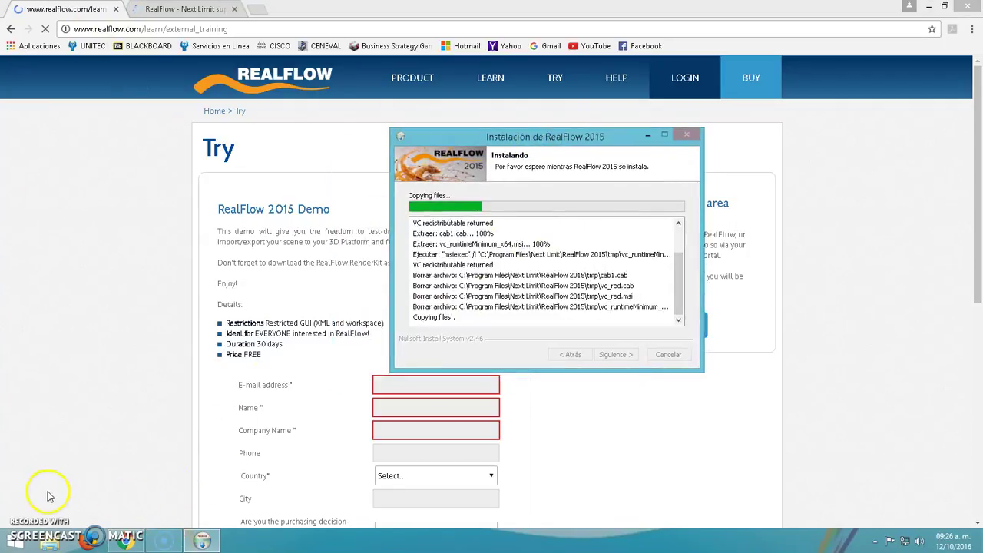
pyautogui.click(177, 6)
pyautogui.click(177, 6)
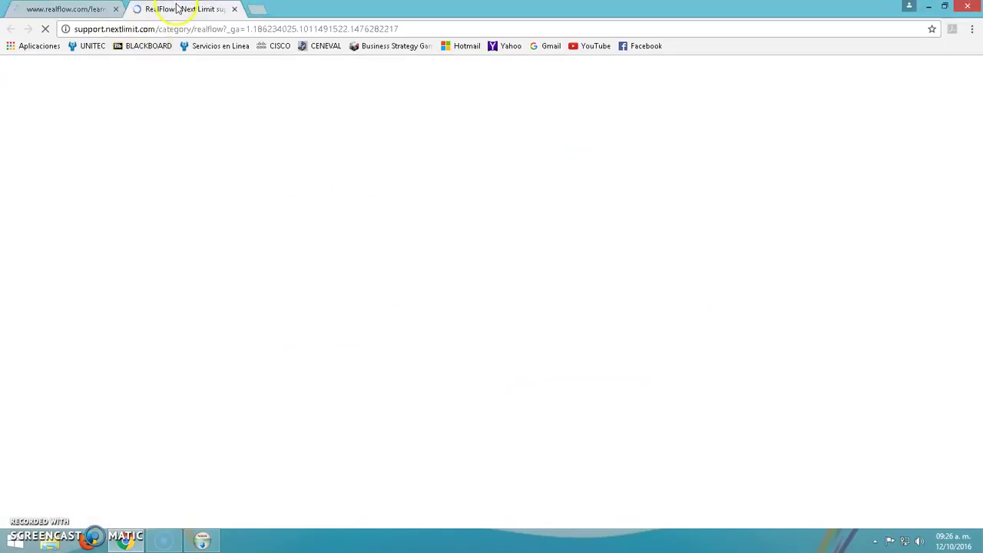
# Examine the External Training world map and look up the training centers in Mexico
pyautogui.click(61, 9)
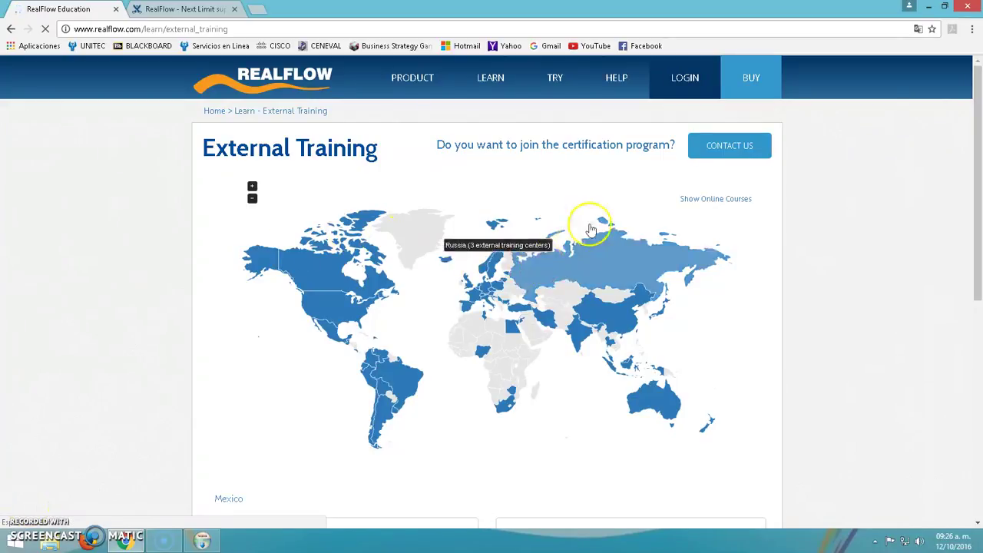
pyautogui.moveTo(391, 104)
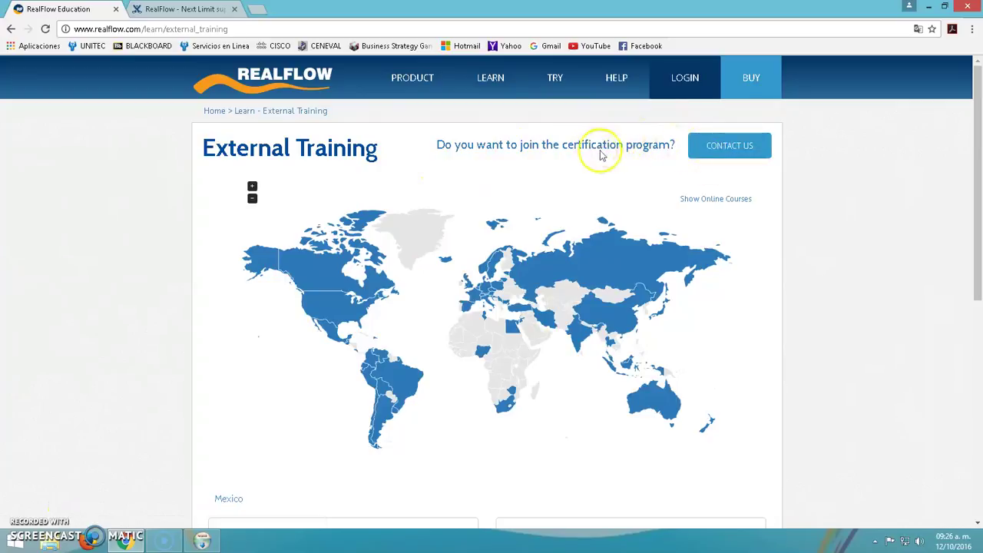
pyautogui.moveTo(331, 343)
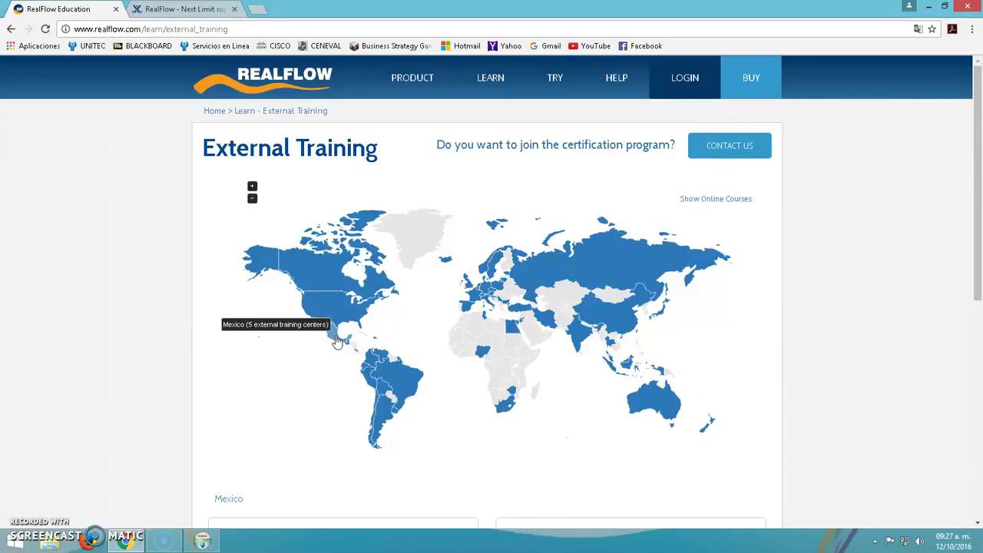
# Browse the RealFlow support center, open its Documentation section, and return to the External Training page
pyautogui.click(187, 13)
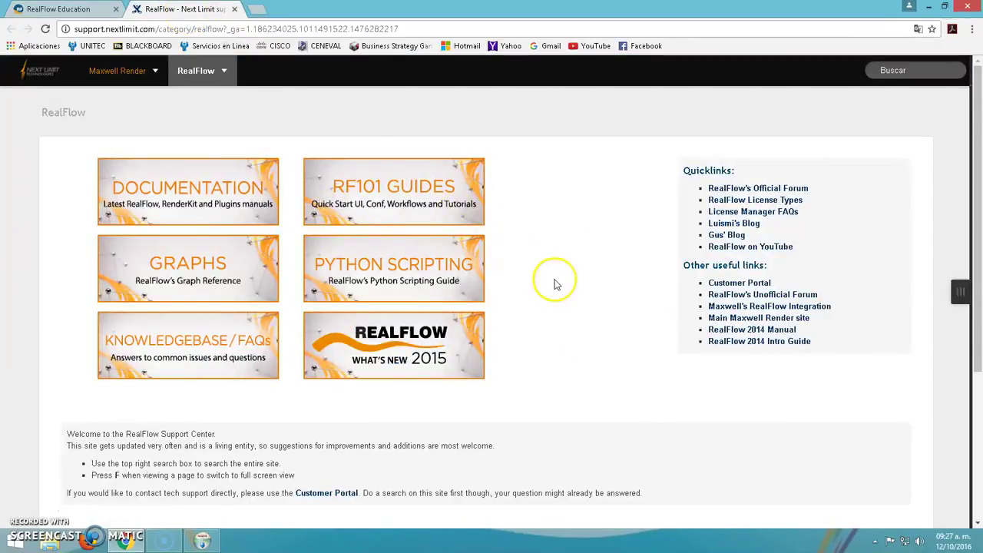
pyautogui.scroll(-3, 557, 284)
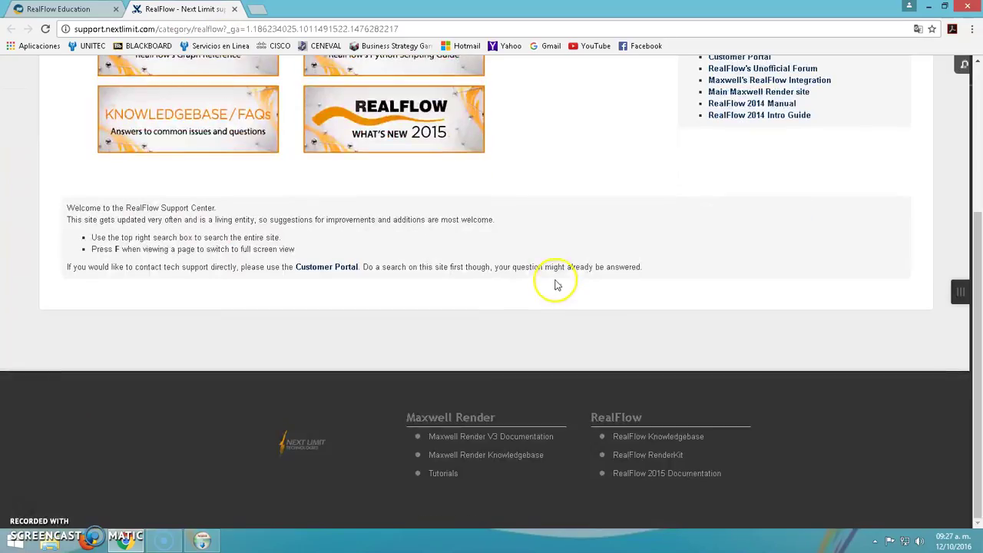
pyautogui.scroll(3, 556, 282)
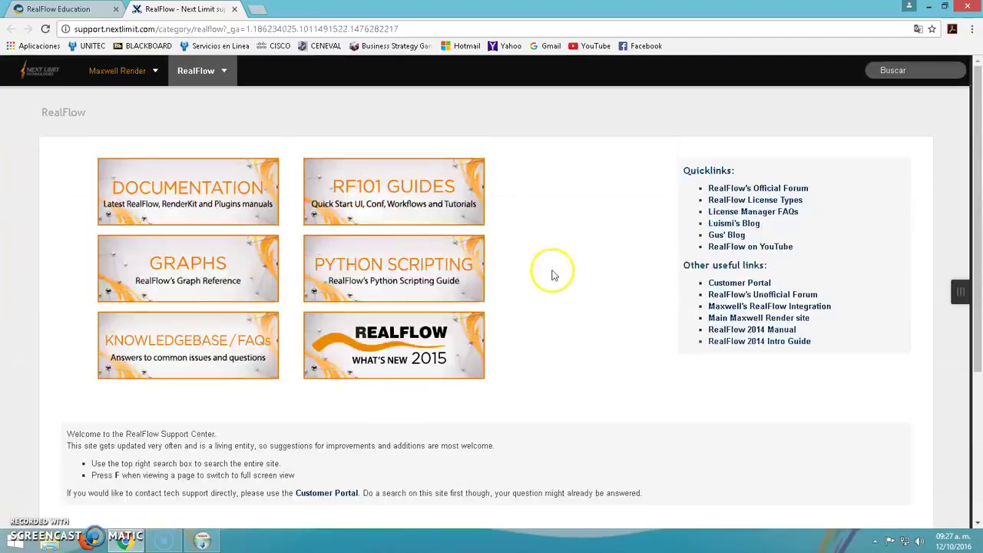
pyautogui.click(216, 198)
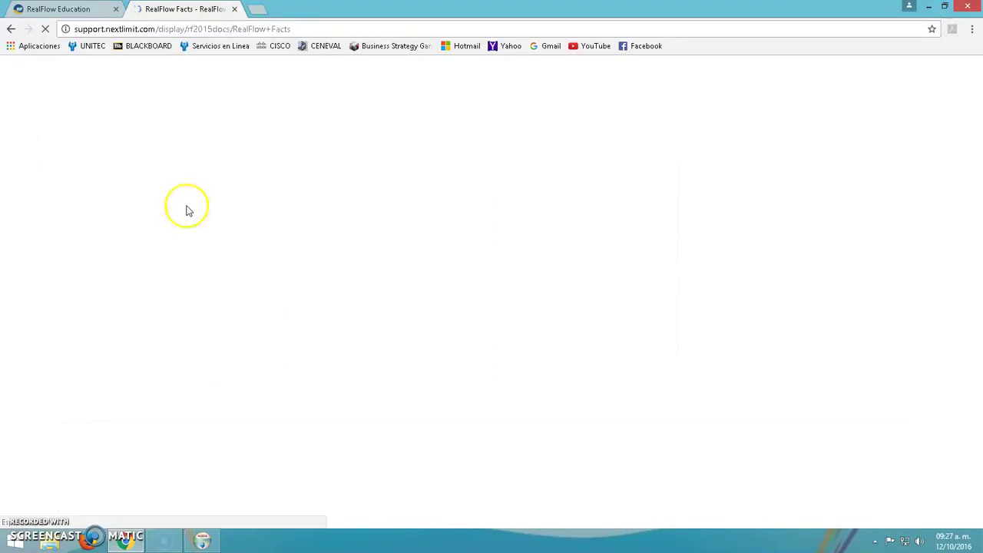
pyautogui.click(67, 10)
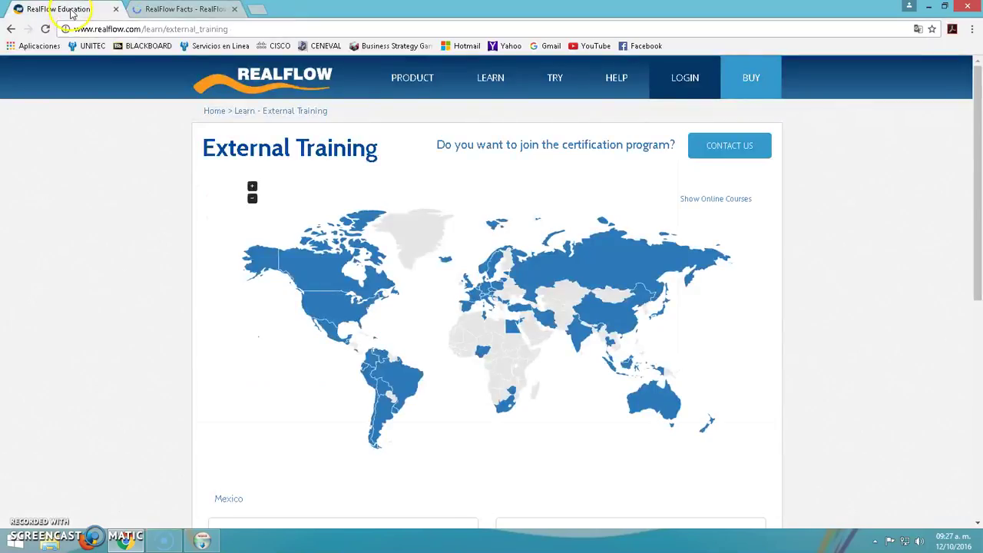
# Check the RealFlow 2015 installation progress and look through the RealFlow Facts page and contents tree of the online documentation
pyautogui.click(202, 542)
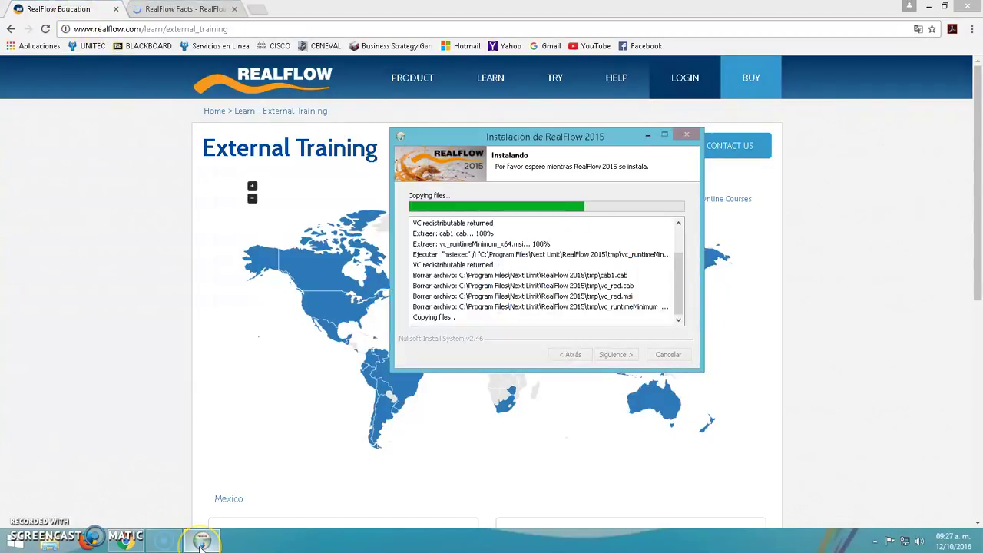
pyautogui.click(181, 11)
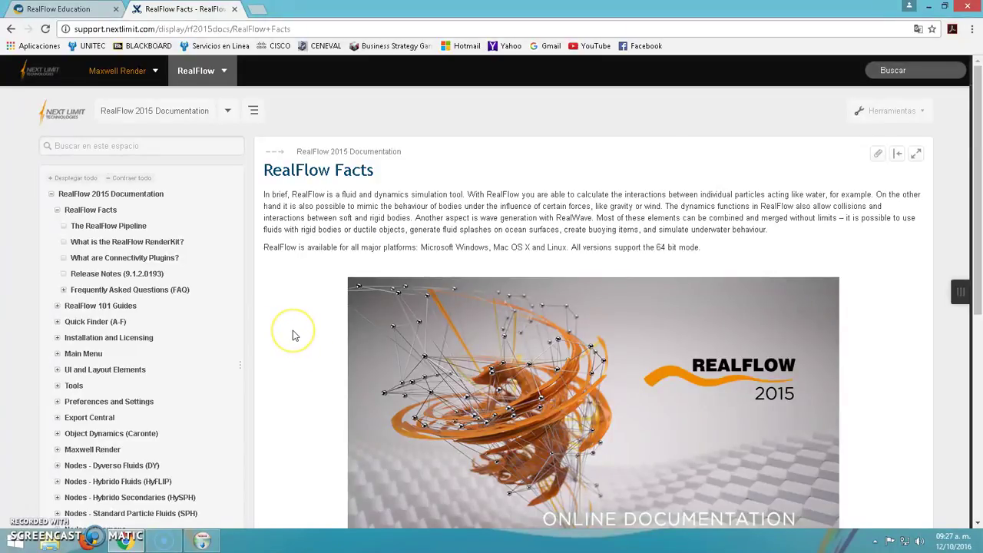
pyautogui.scroll(-3, 293, 332)
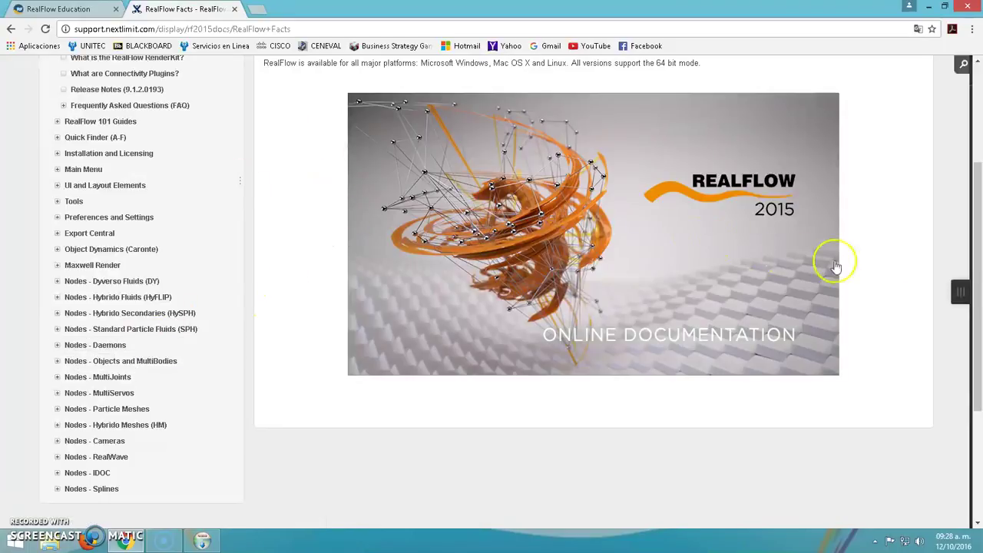
# Return to the RealFlow 2015 installer and complete and close the setup wizard
pyautogui.click(210, 536)
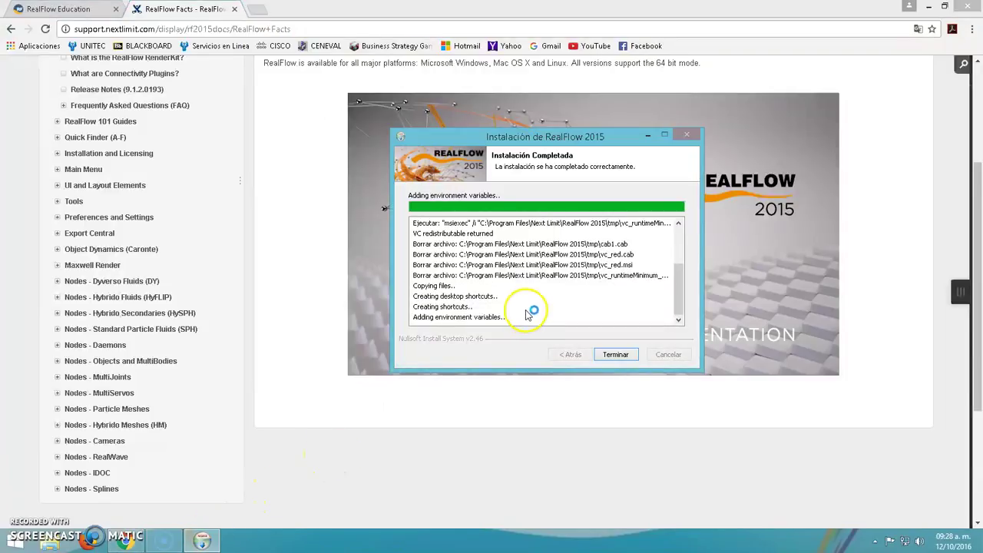
pyautogui.click(615, 354)
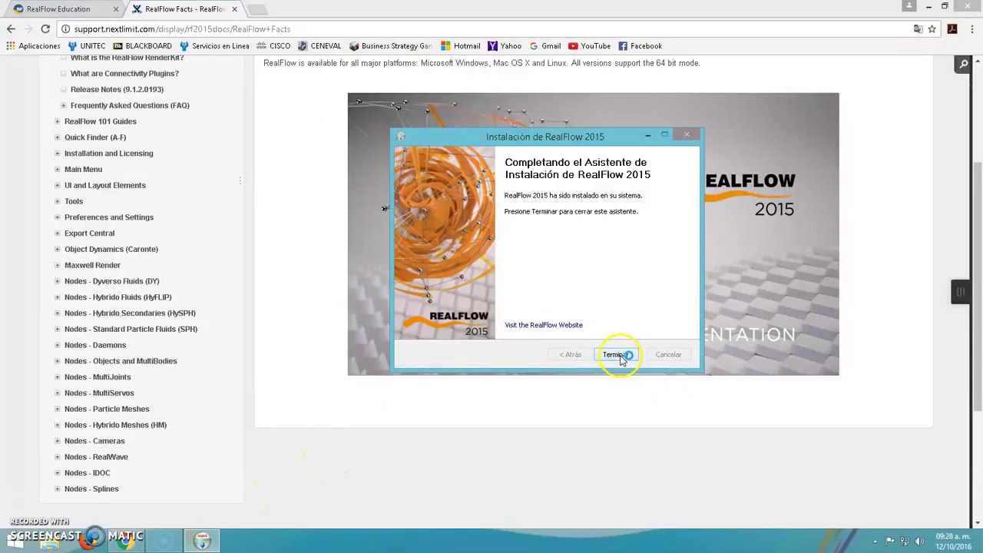
pyautogui.click(618, 355)
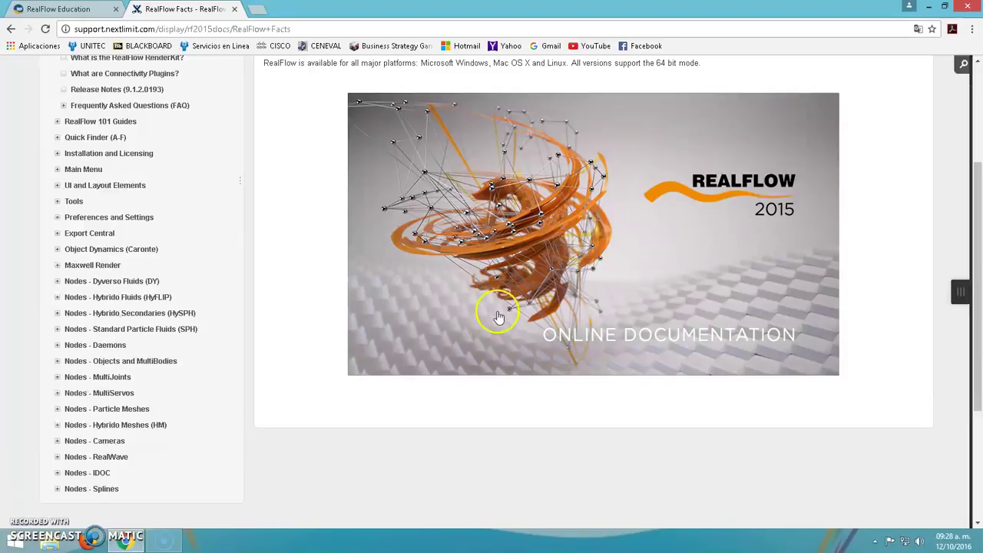
# Show the desktop, launch RealFlow 2015, and move its console window toward the middle of the screen
pyautogui.press('super+d')
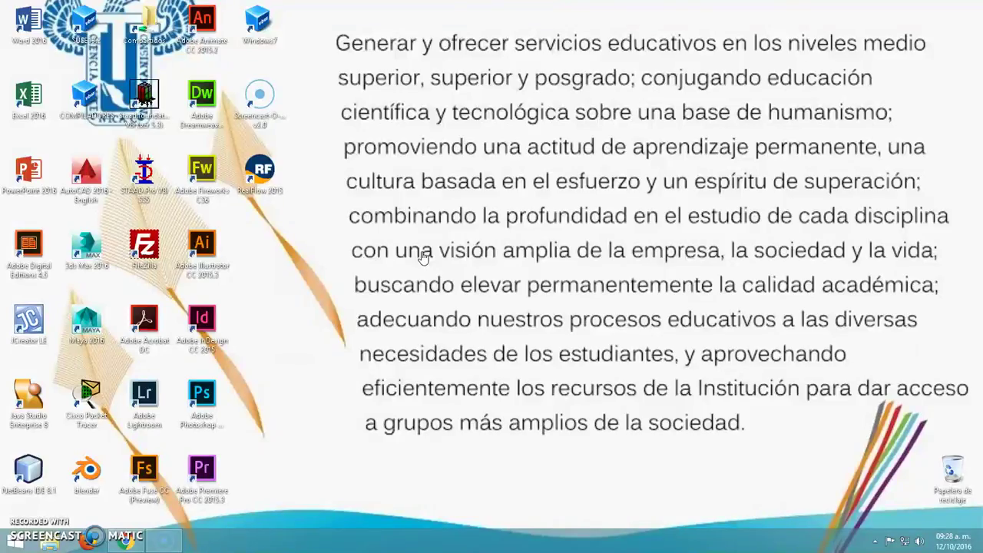
pyautogui.doubleClick(266, 186)
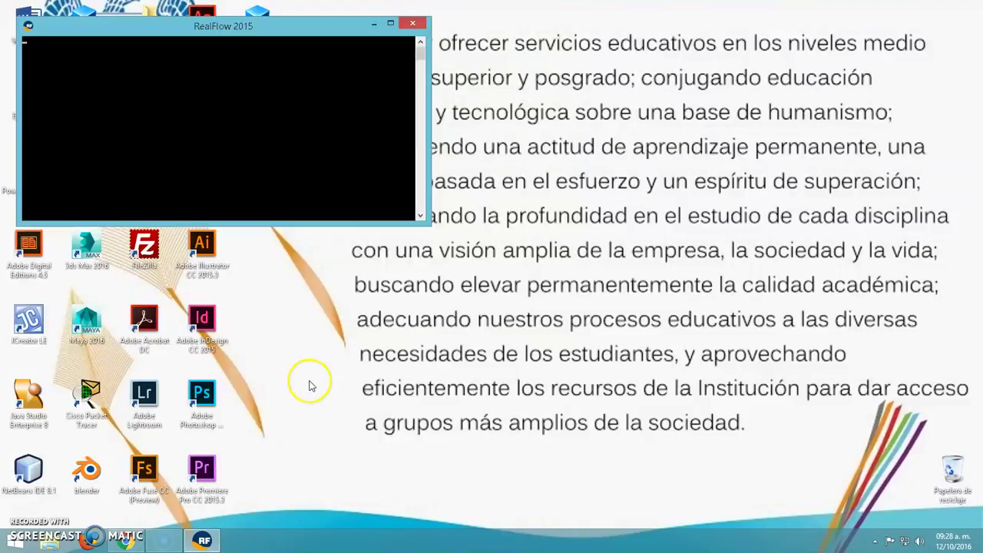
pyautogui.moveTo(258, 26); pyautogui.dragTo(538, 188)
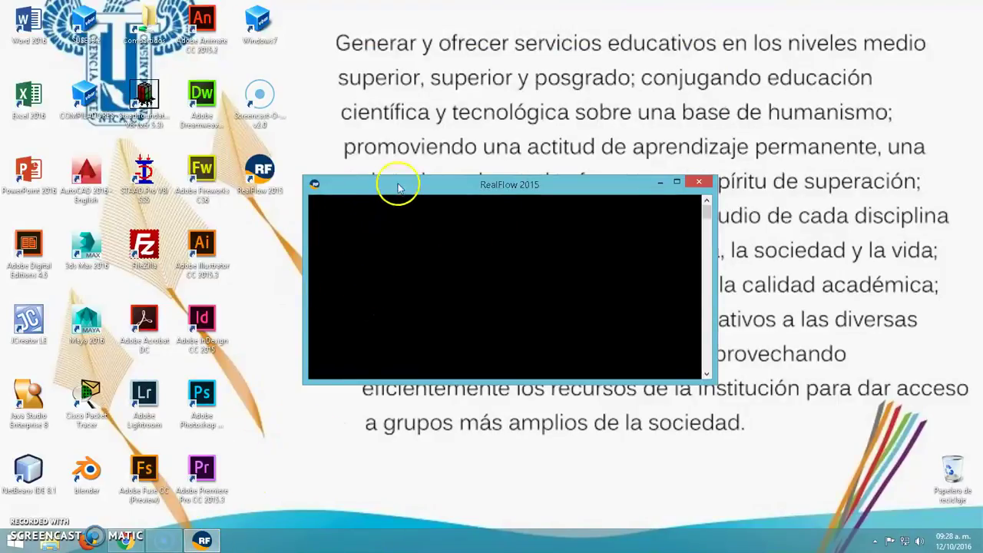
# Switch back to the browser's External Training page and review the training centers listed for Mexico
pyautogui.click(130, 541)
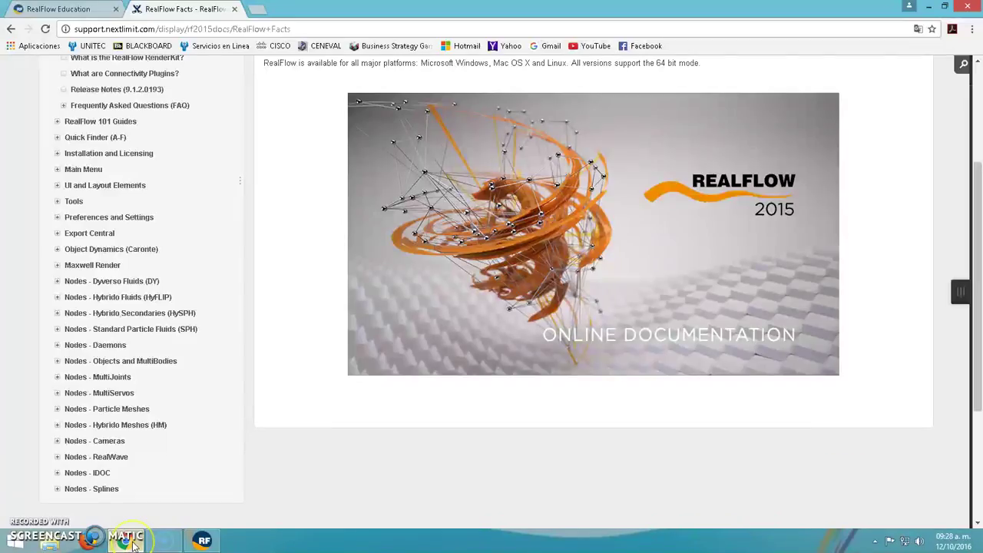
pyautogui.click(108, 9)
pyautogui.moveTo(330, 336)
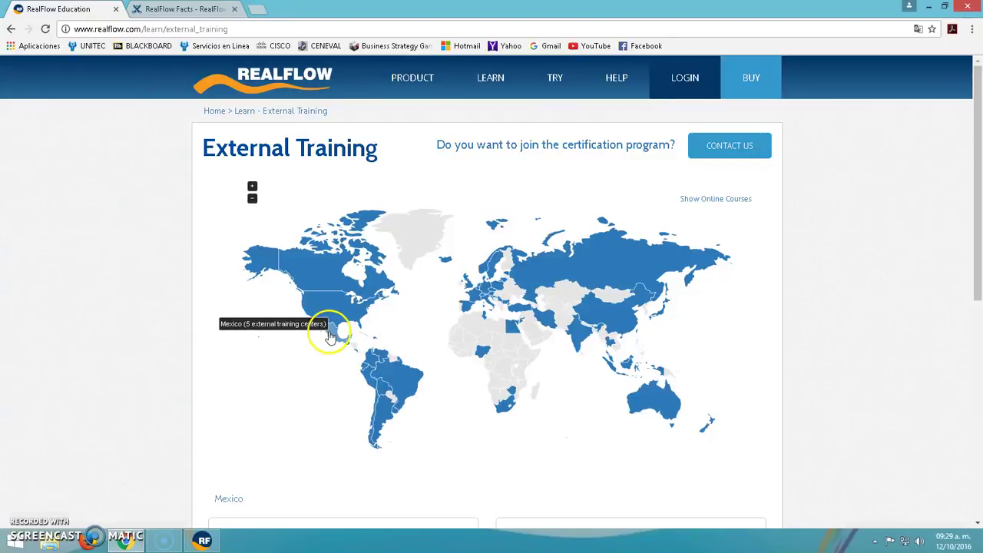
pyautogui.scroll(-3, 822, 374)
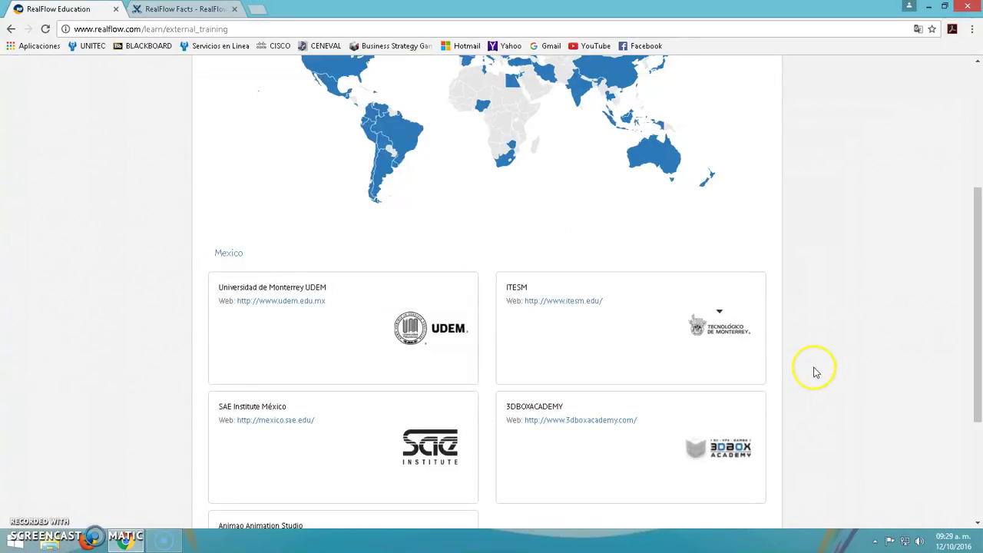
pyautogui.scroll(-3, 818, 376)
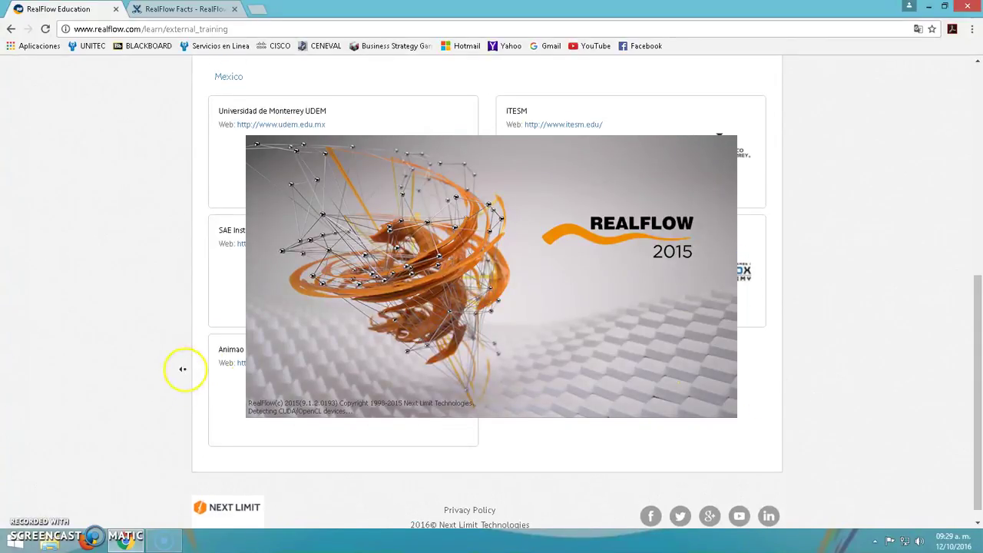
pyautogui.scroll(6, 965, 228)
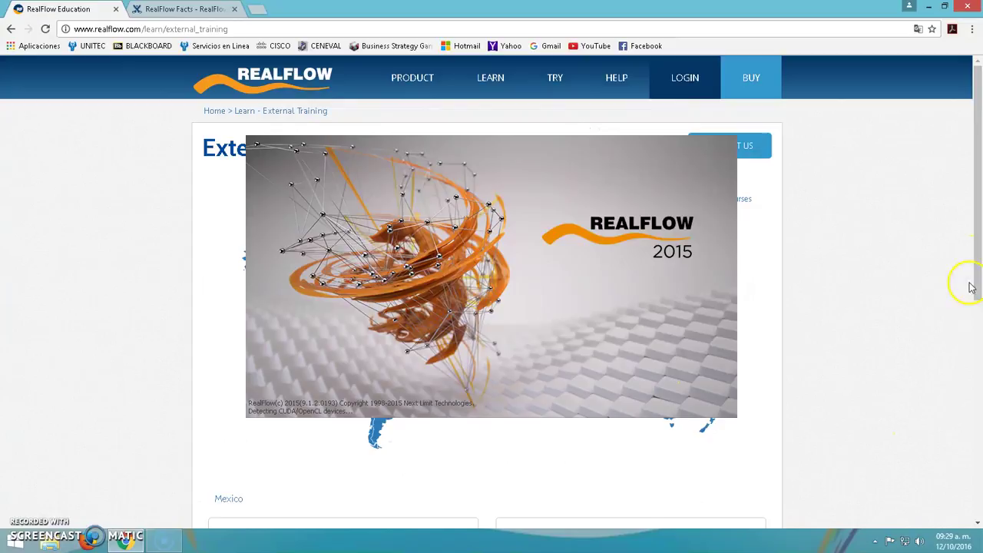
pyautogui.scroll(-4, 974, 308)
pyautogui.scroll(4, 974, 380)
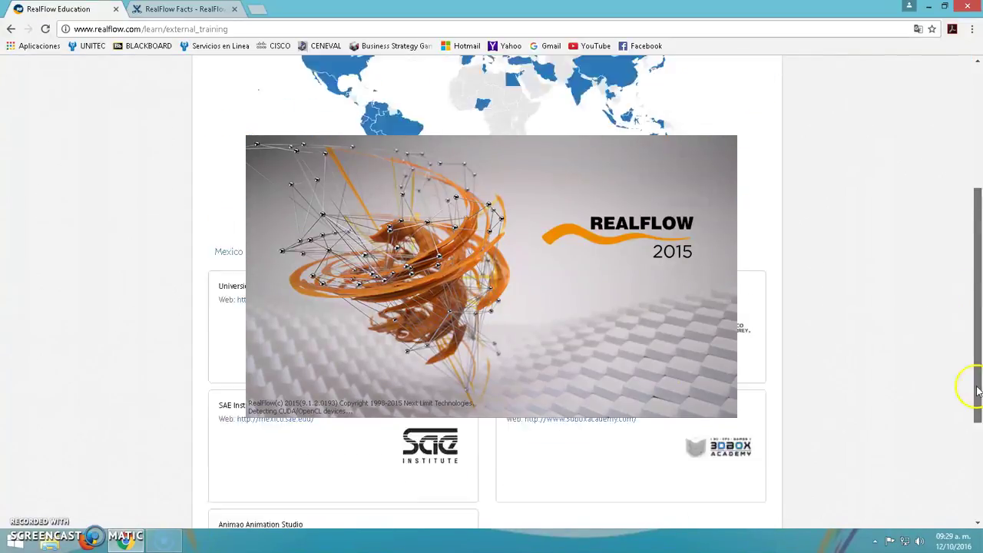
# Search YouTube for "realflow 2015 tutorial" and look through the video results
pyautogui.click(583, 46)
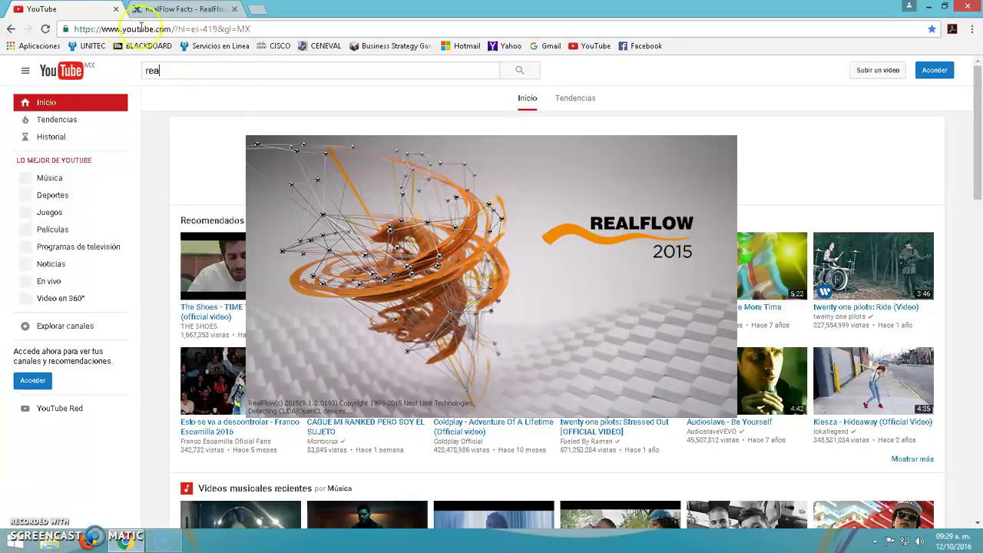
pyautogui.write('l flow')
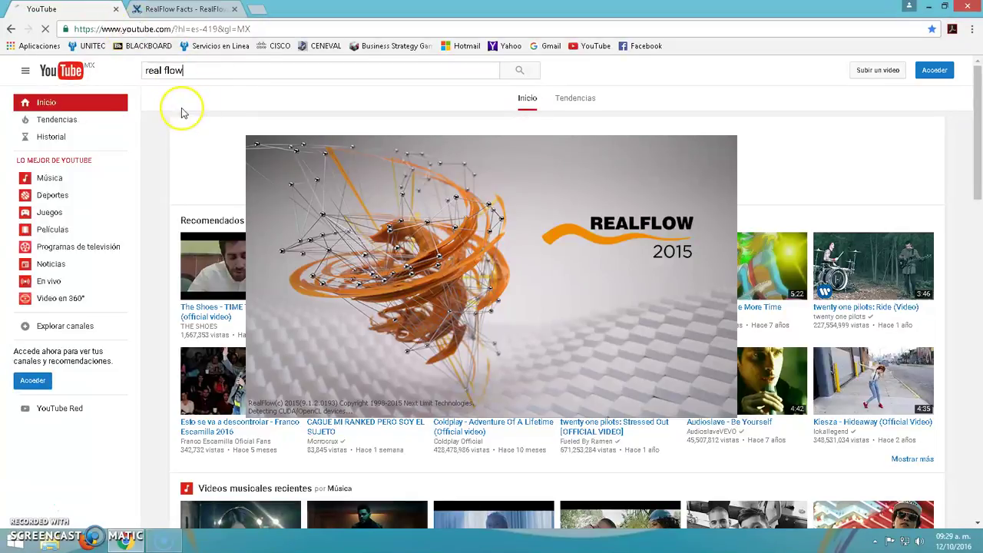
pyautogui.write(' 201')
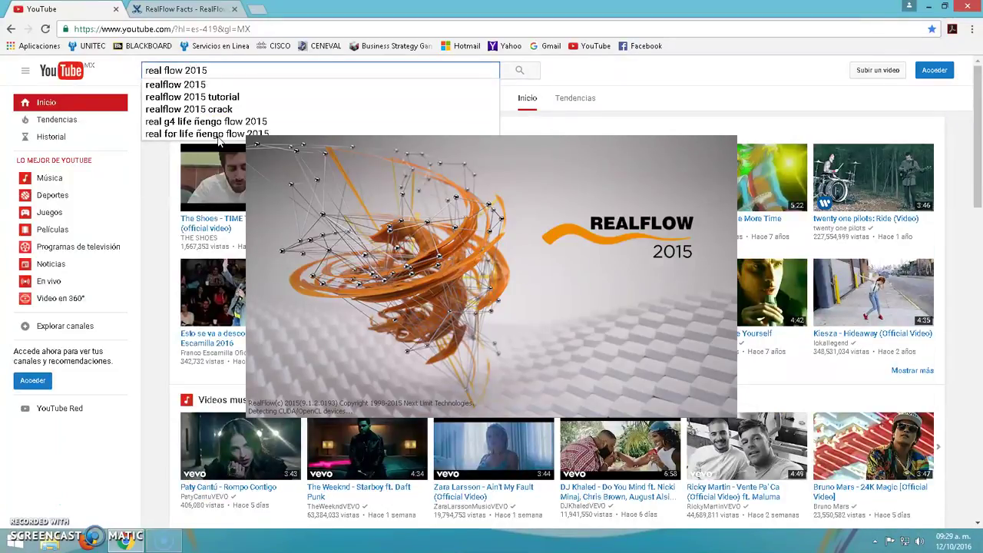
pyautogui.write('5')
pyautogui.press('Down')
pyautogui.press('Down')
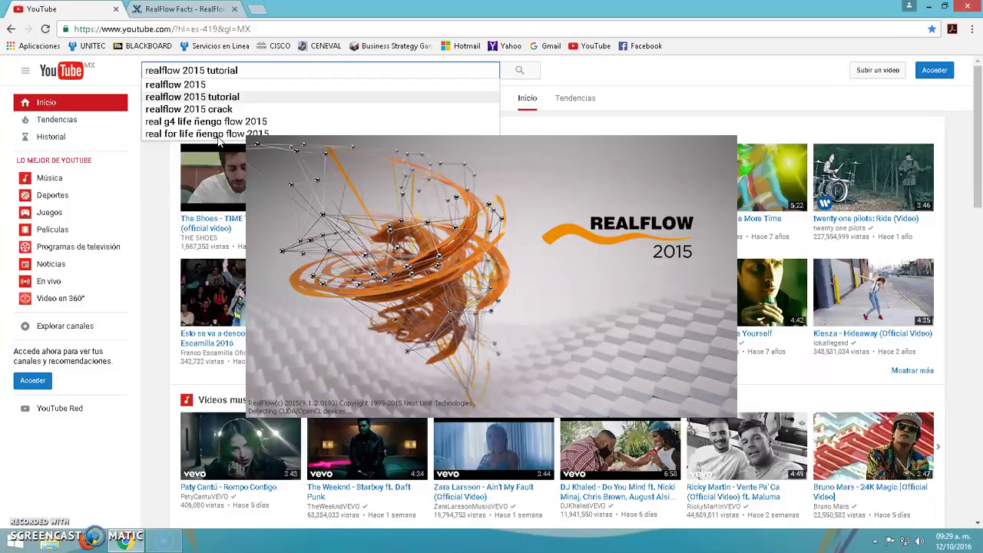
pyautogui.press('Return')
pyautogui.click(402, 131)
pyautogui.click(322, 150)
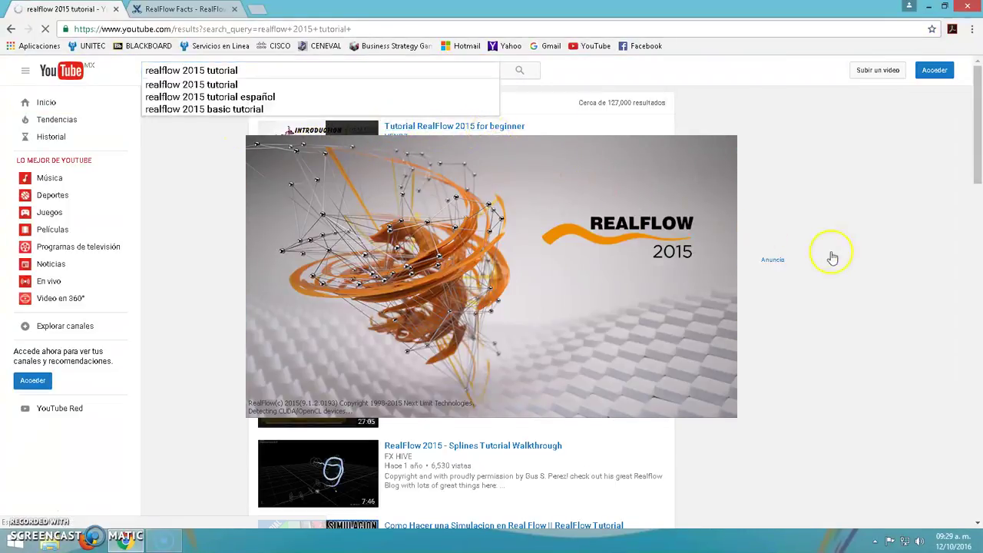
pyautogui.scroll(-5, 843, 258)
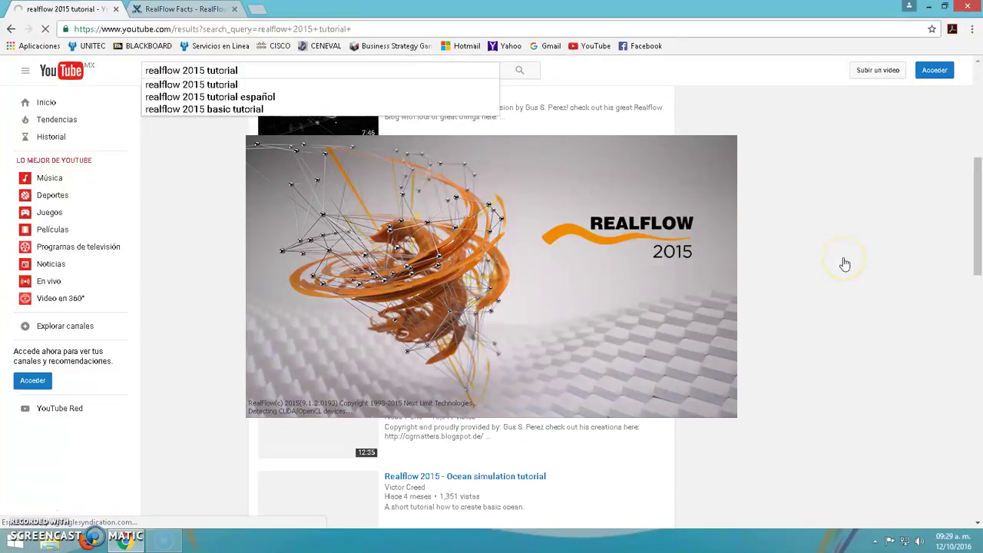
pyautogui.scroll(5, 844, 260)
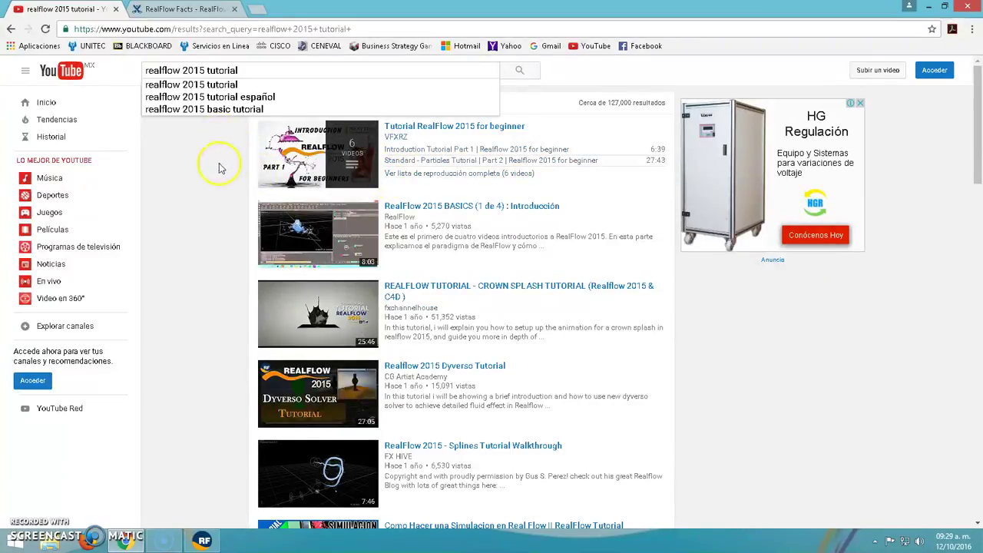
# Search YouTube for "realflow 2015 tutorial español" and open the official RealFlow channel
pyautogui.click(247, 71)
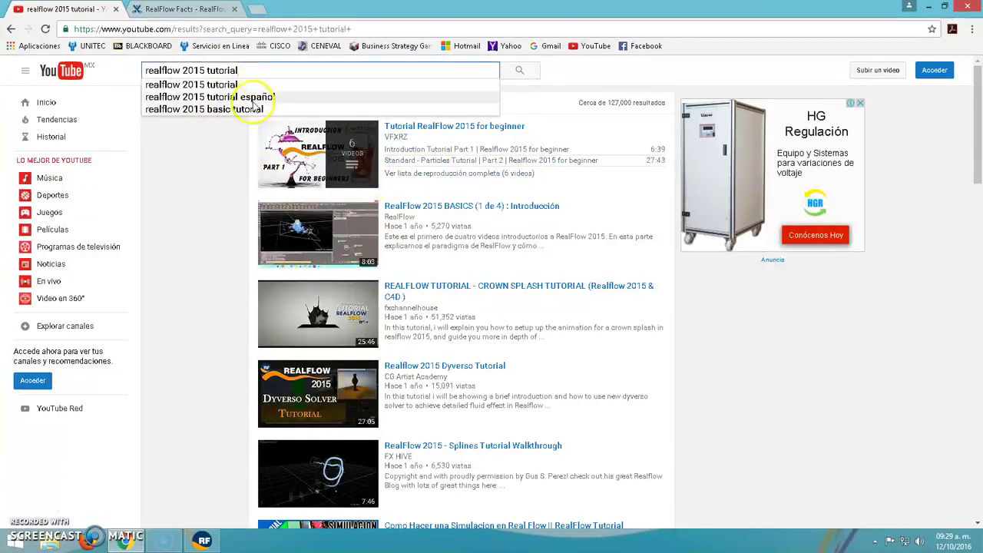
pyautogui.click(254, 98)
pyautogui.click(398, 138)
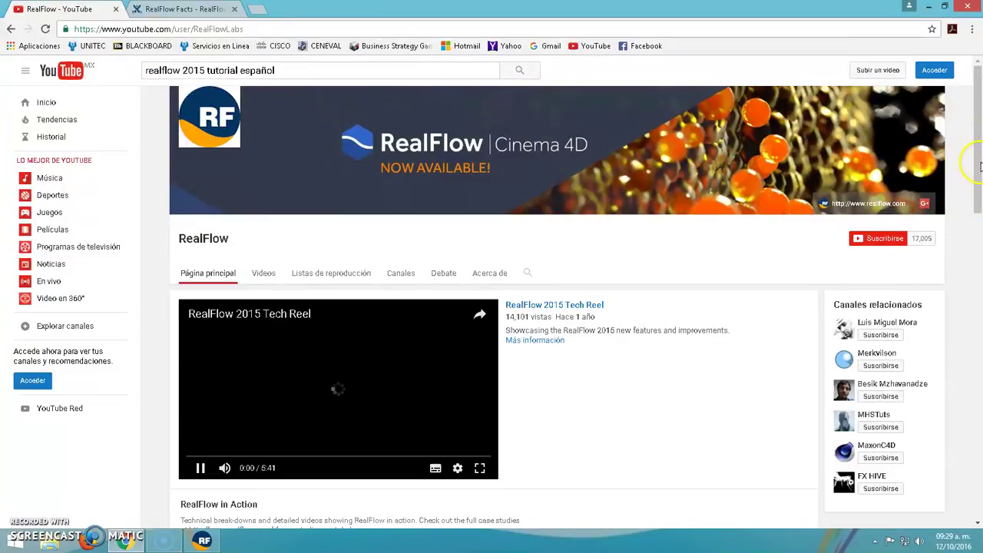
# Examine the video sections on the RealFlow channel's main page, including RealFlow in Action, Hybrido and RealFlow Nodes
pyautogui.scroll(-2, 980, 166)
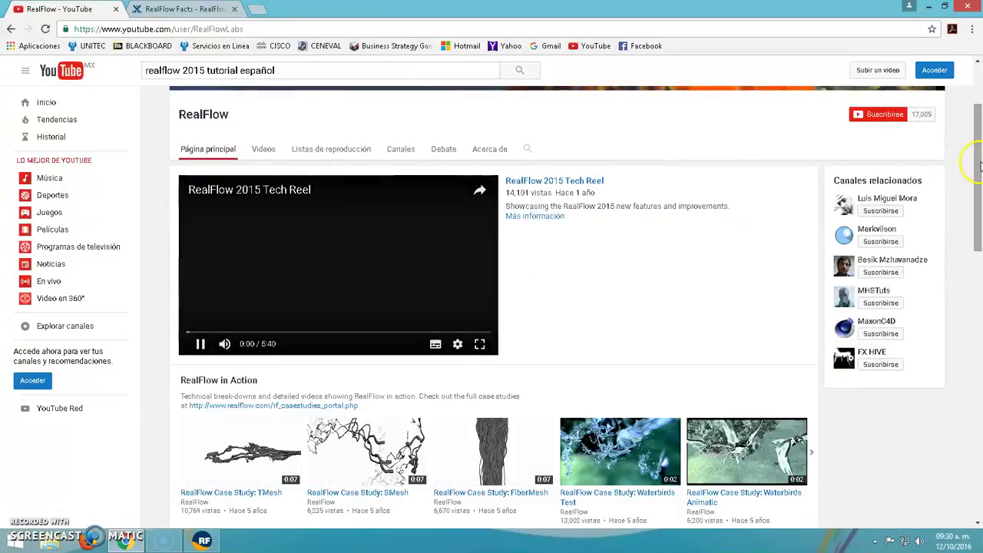
pyautogui.scroll(-1, 977, 192)
pyautogui.scroll(-5, 978, 216)
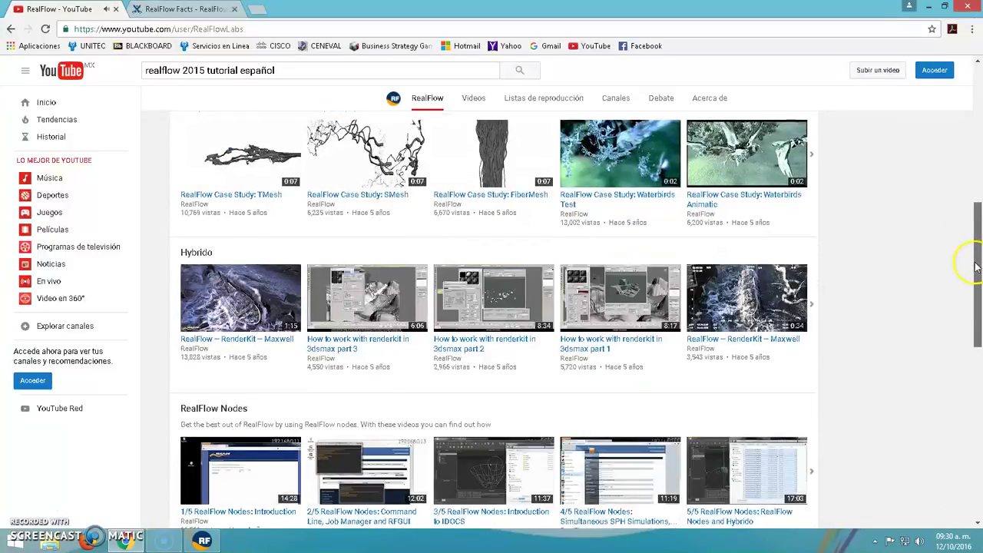
pyautogui.moveTo(977, 284); pyautogui.dragTo(974, 176)
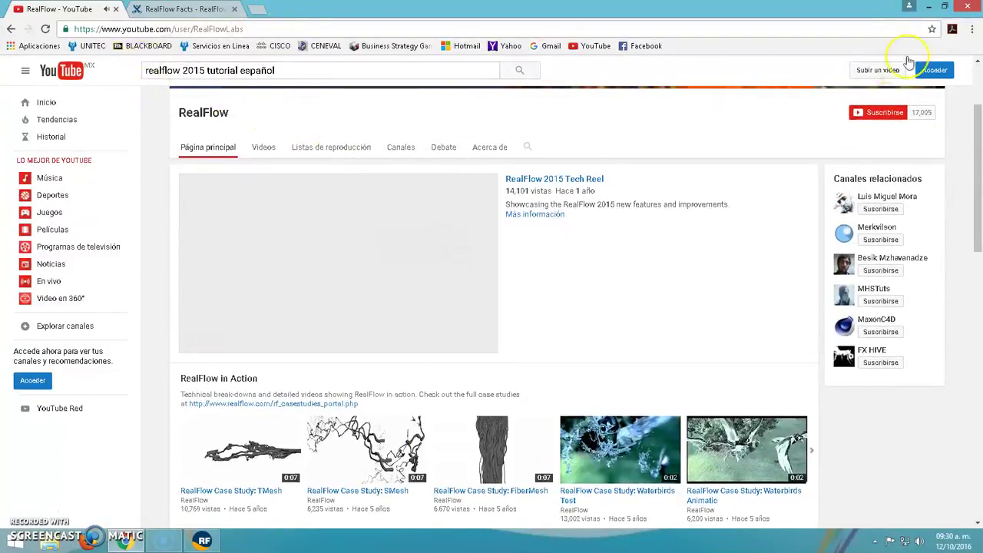
# Minimize the browser, launch the RealFlow Licensing Wizard, and create a demo license with the "I want to try the demo version" option
pyautogui.click(929, 6)
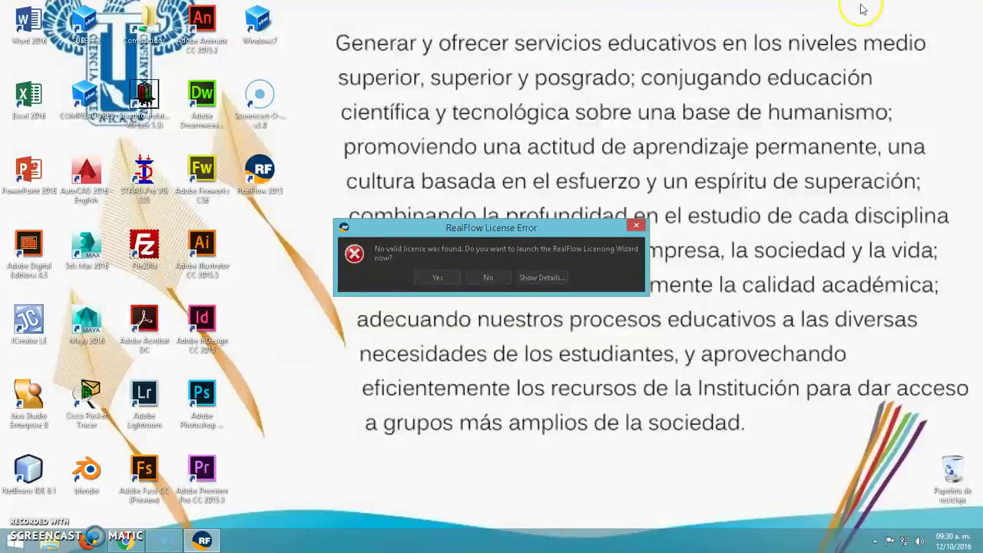
pyautogui.click(438, 278)
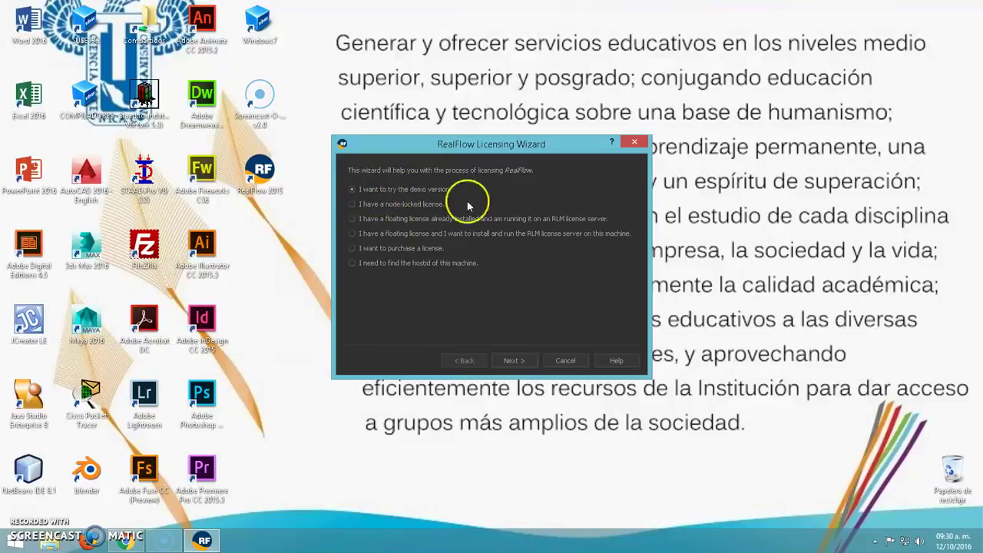
pyautogui.click(522, 361)
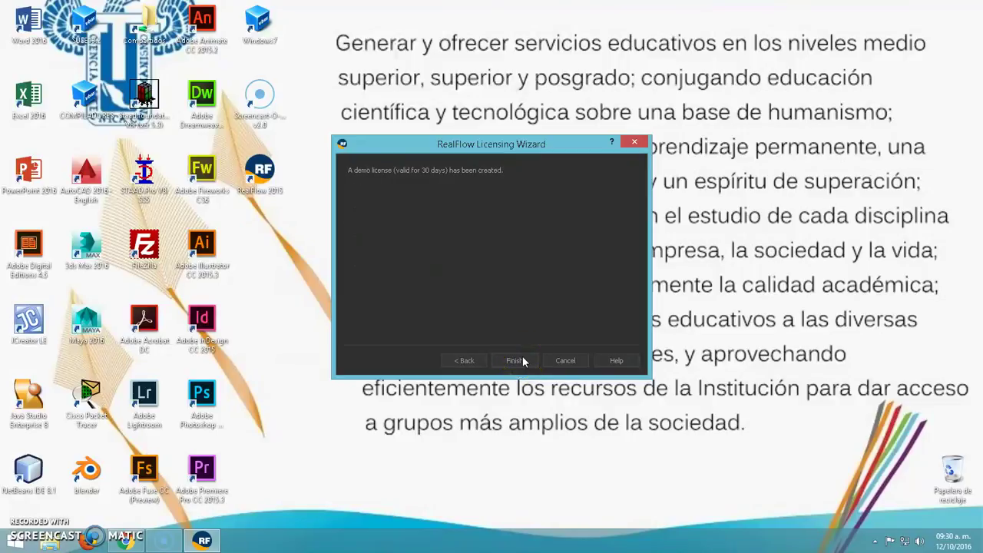
pyautogui.click(515, 361)
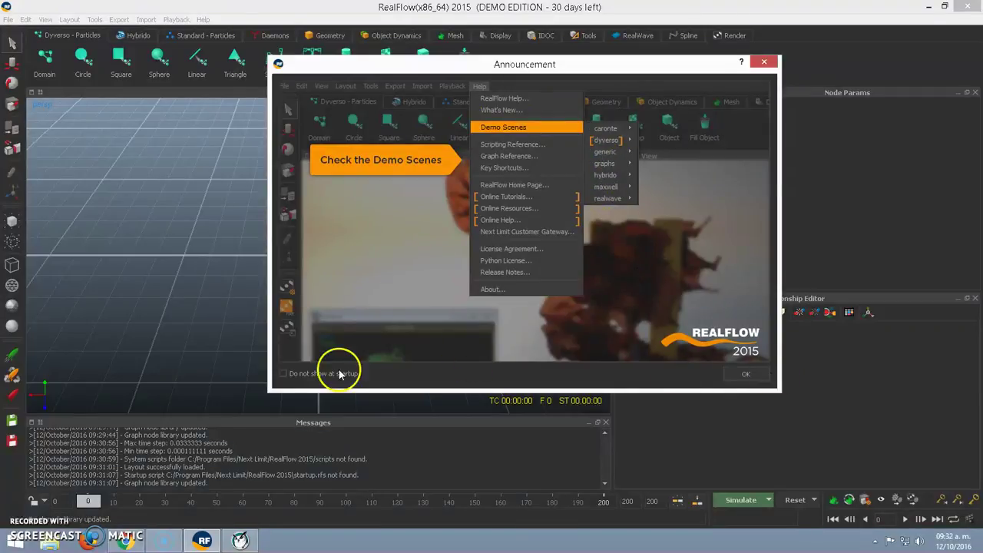
# Set the RealFlow announcement not to show at startup and close it
pyautogui.click(284, 373)
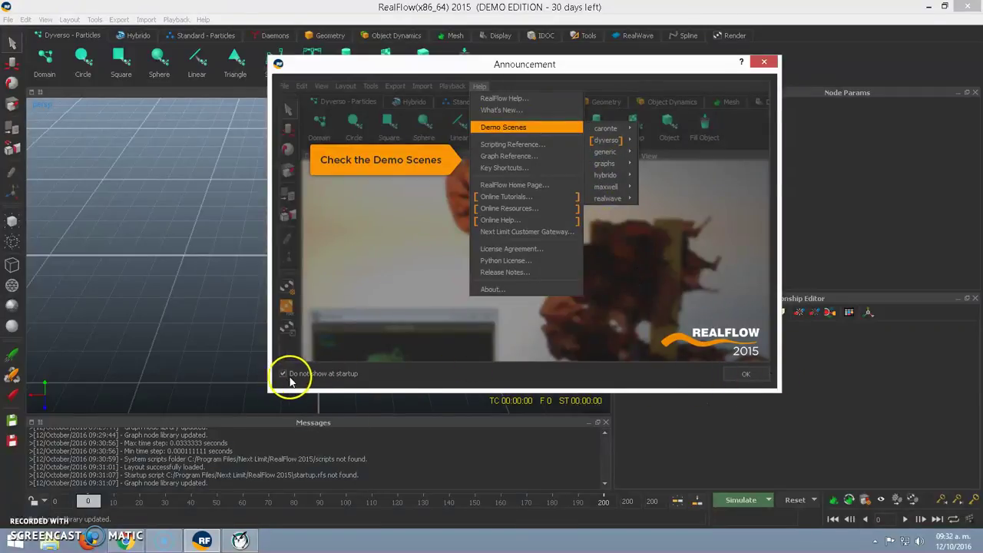
pyautogui.click(746, 377)
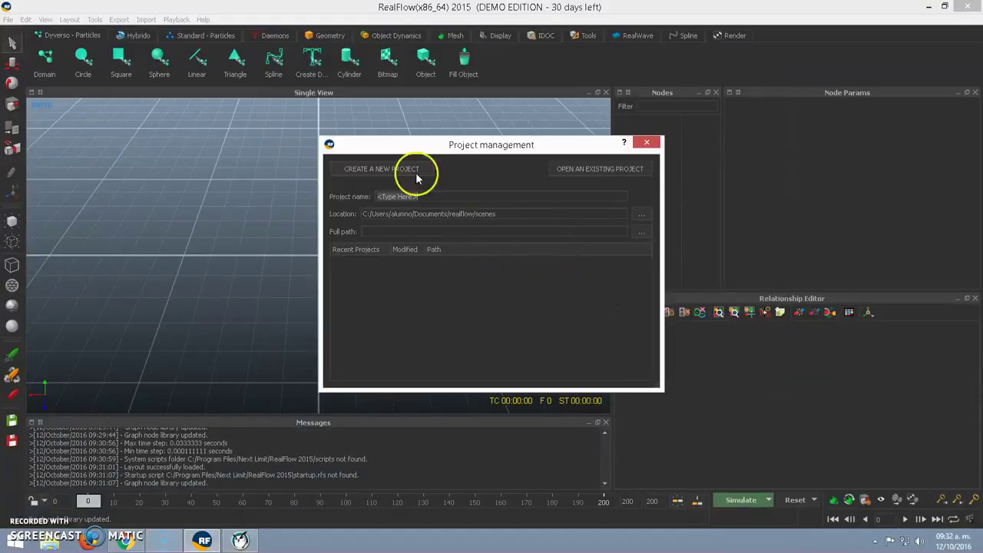
# Create a new project named "prueba" in the default RealFlow scenes location
pyautogui.moveTo(523, 147); pyautogui.dragTo(469, 147)
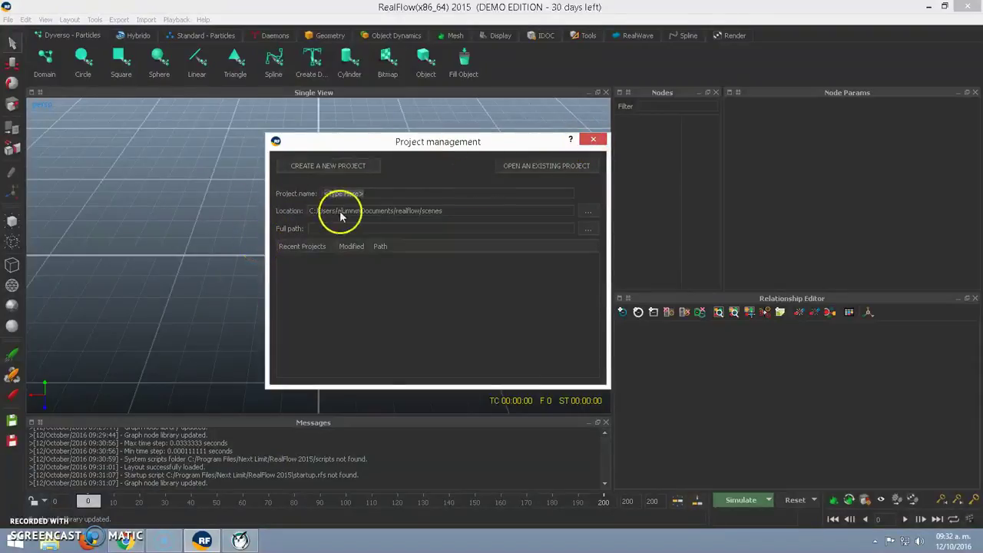
pyautogui.write('p')
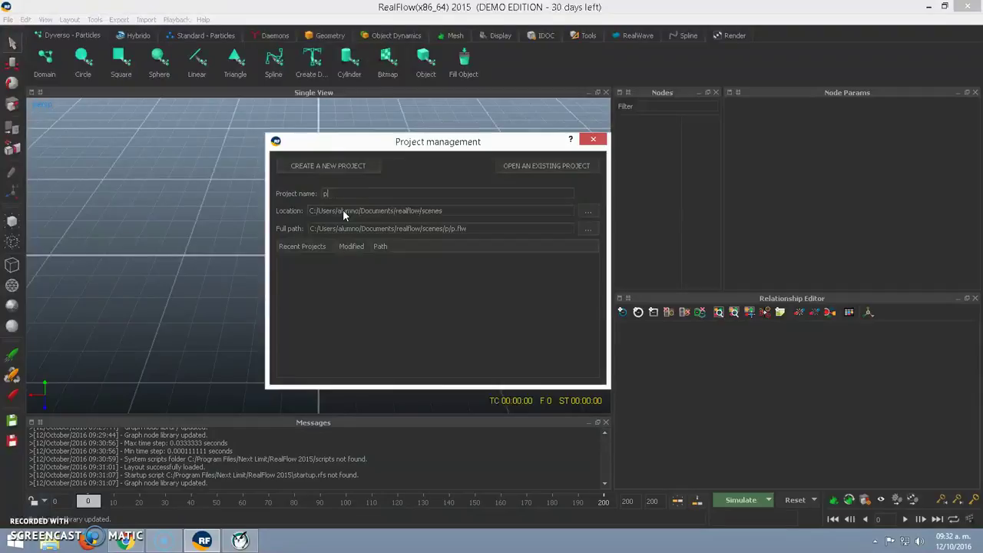
pyautogui.write('rueba')
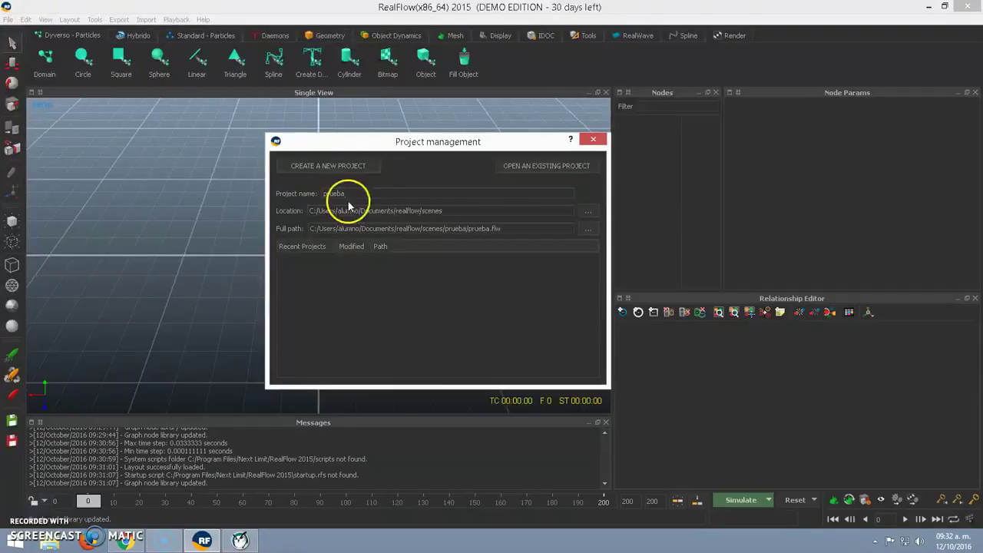
pyautogui.click(308, 165)
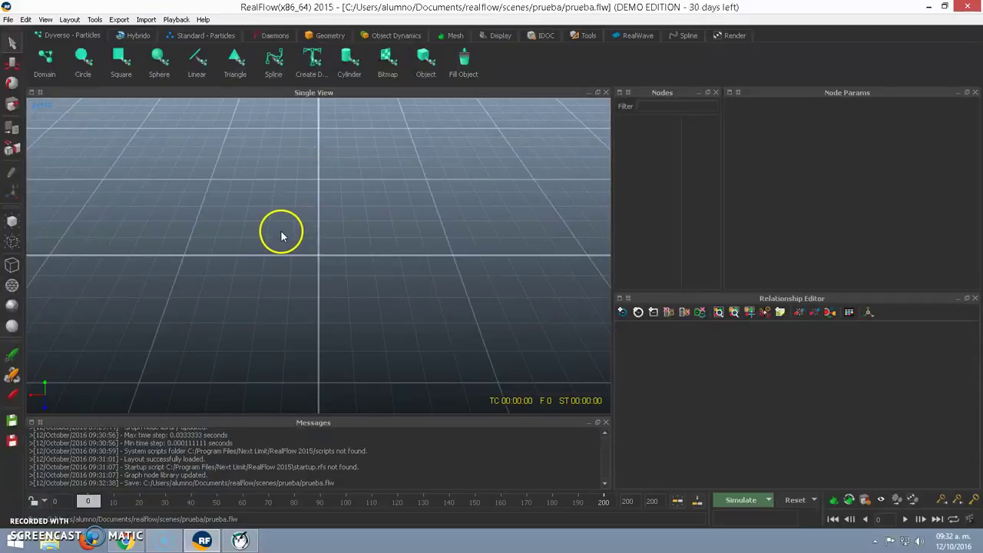
# Orbit the perspective view to a low angle just above the ground grid, looking towards the horizon
pyautogui.press('1')
pyautogui.press('4')
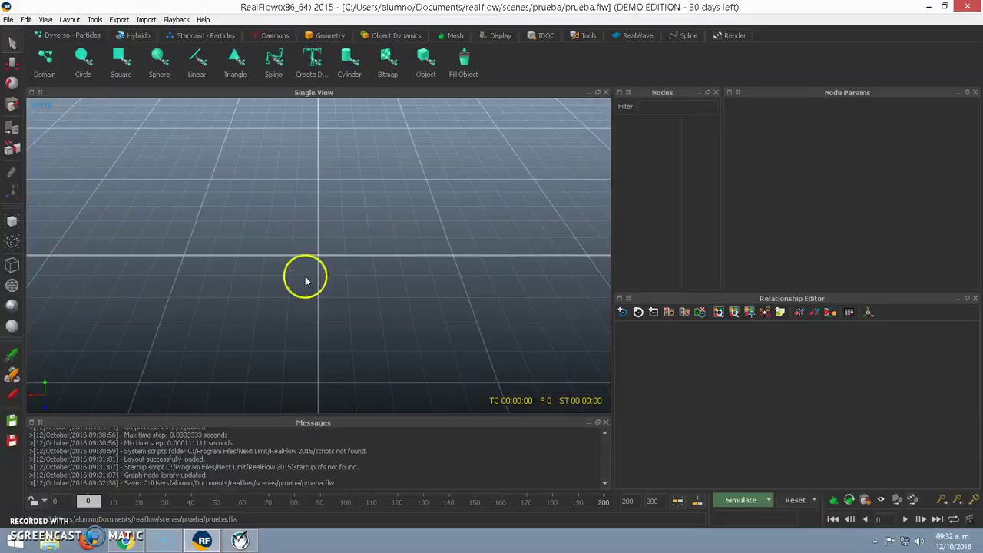
pyautogui.keyDown('alt'); pyautogui.moveTo(294, 235); pyautogui.dragTo(480, 266); pyautogui.keyUp('alt')
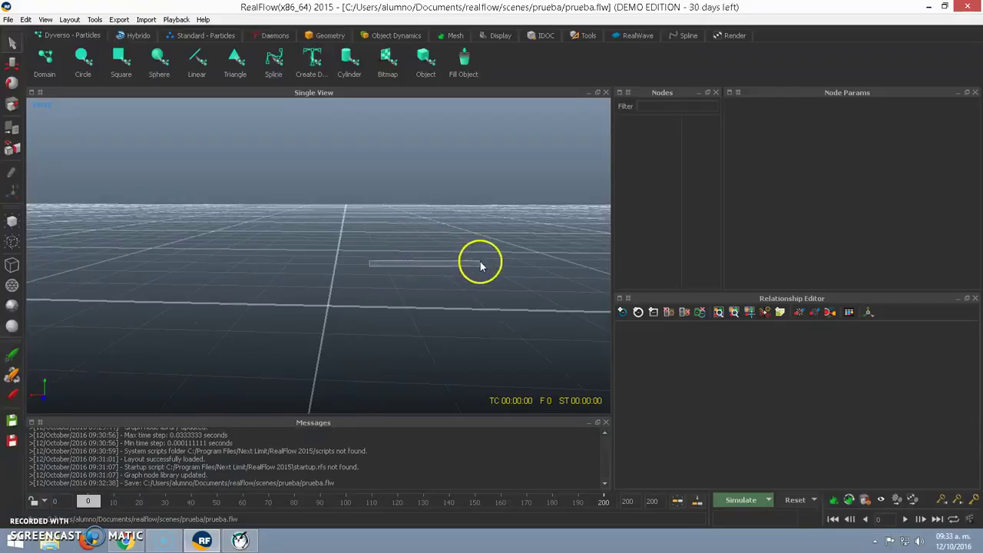
pyautogui.moveTo(369, 255)
pyautogui.keyDown('alt'); pyautogui.mouseDown()
pyautogui.moveTo(389, 258)
pyautogui.moveTo(363, 258)
pyautogui.mouseUp(); pyautogui.keyUp('alt')
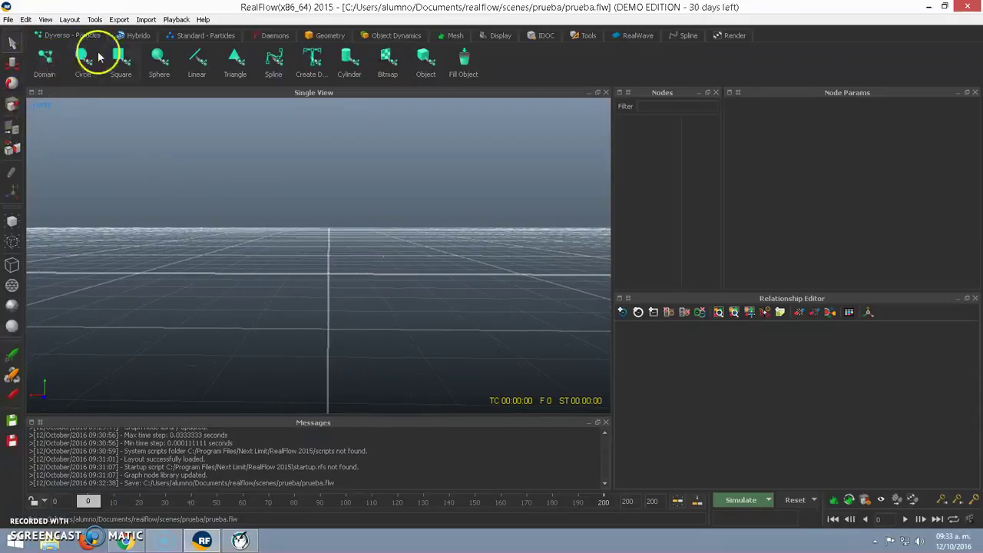
# Examine the tool categories from Hybrido and Standard Particles through Daemons, Geometry, Mesh and RealWave to Render, and return to the Dyverso particle tools
pyautogui.click(122, 35)
pyautogui.click(182, 36)
pyautogui.click(270, 36)
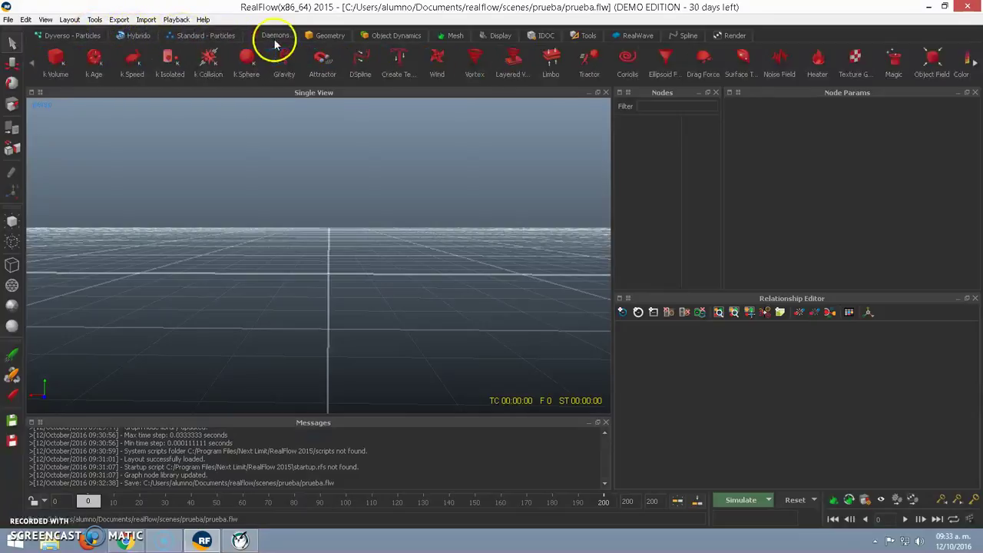
pyautogui.click(329, 35)
pyautogui.click(390, 36)
pyautogui.click(449, 36)
pyautogui.click(500, 36)
pyautogui.click(547, 36)
pyautogui.click(590, 36)
pyautogui.click(636, 36)
pyautogui.click(686, 36)
pyautogui.click(732, 36)
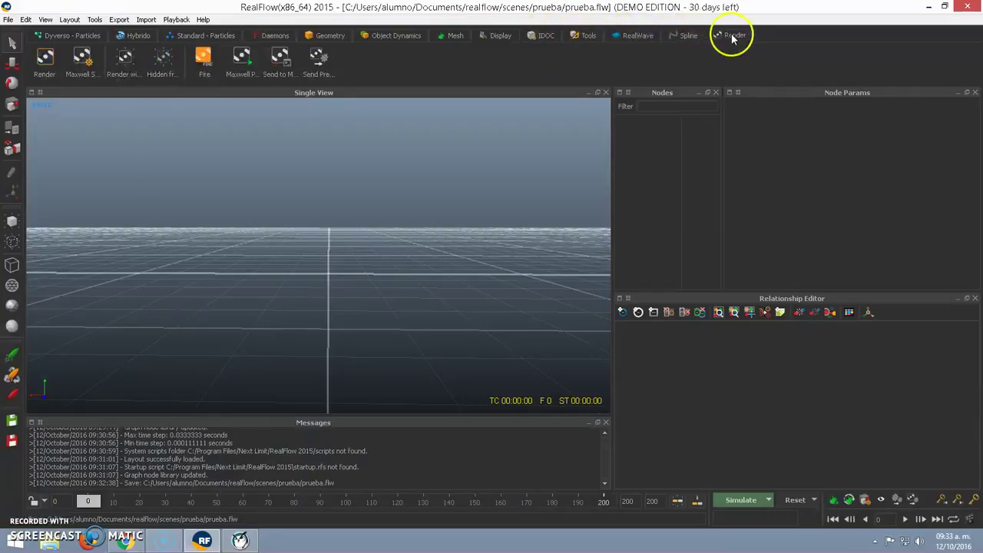
pyautogui.click(66, 36)
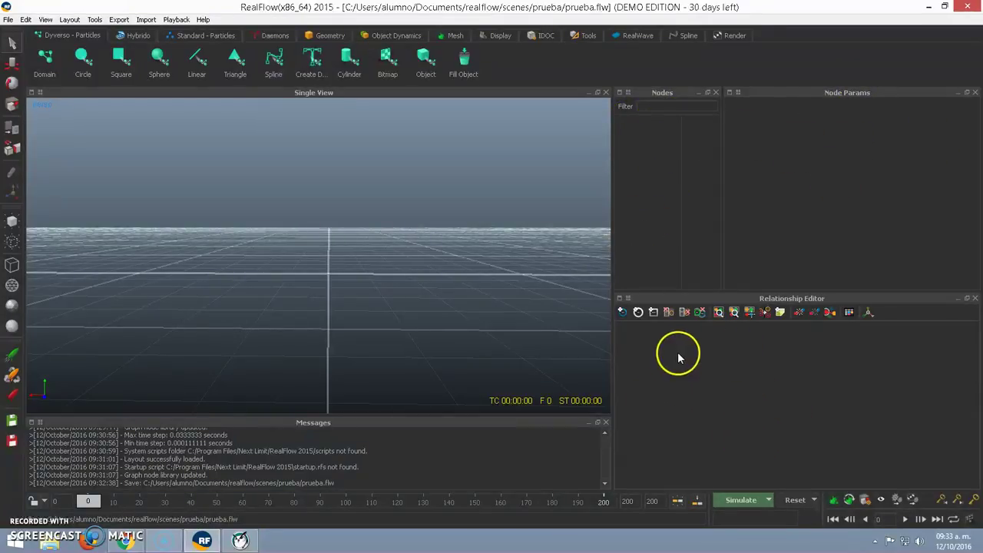
# Scrub the timeline to frame 200, set its last frame to 50 and then back to 200, and return to frame 0
pyautogui.moveTo(88, 501); pyautogui.dragTo(619, 519)
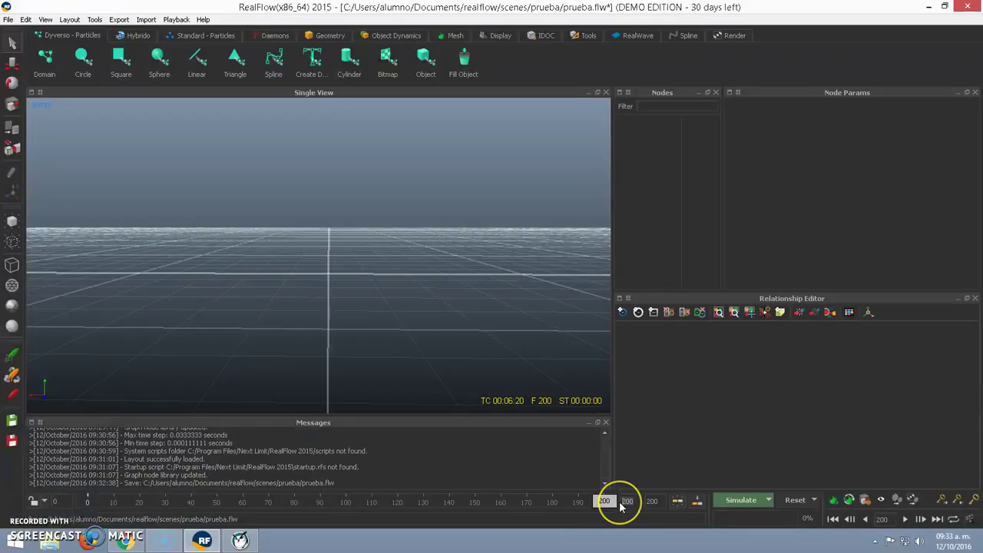
pyautogui.click(661, 502)
pyautogui.click(593, 504)
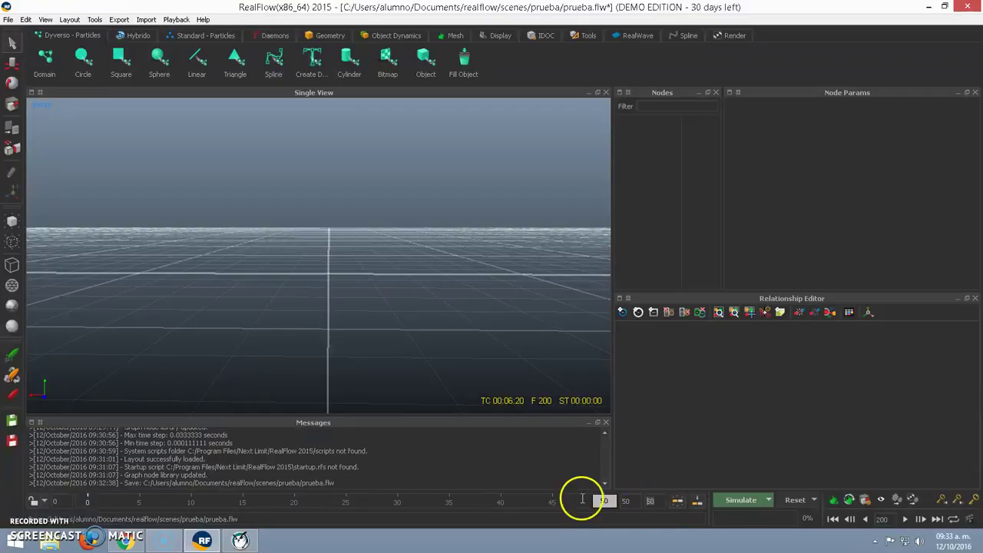
pyautogui.write('200')
pyautogui.press('Return')
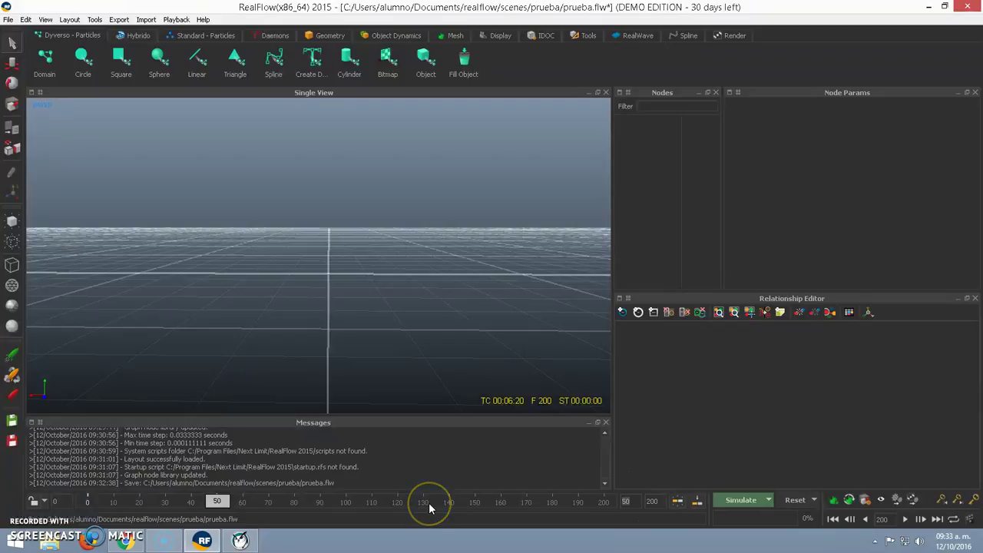
pyautogui.moveTo(219, 501); pyautogui.dragTo(67, 500)
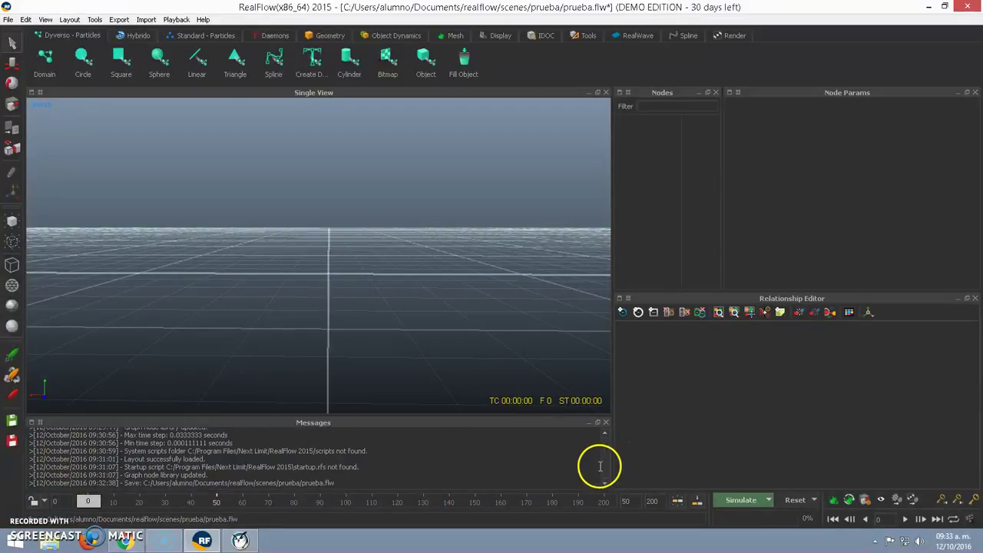
pyautogui.scroll(1, 608, 450)
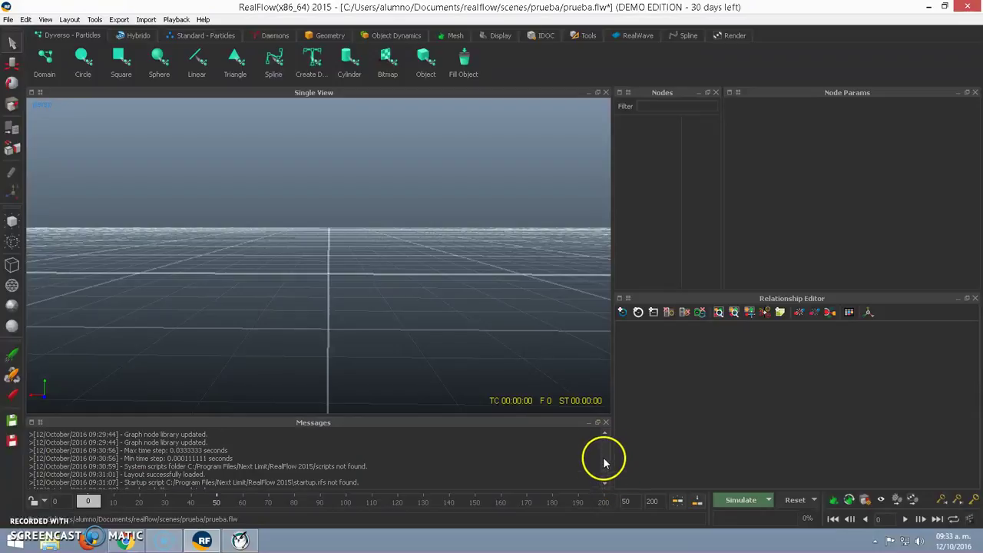
pyautogui.scroll(-1, 603, 457)
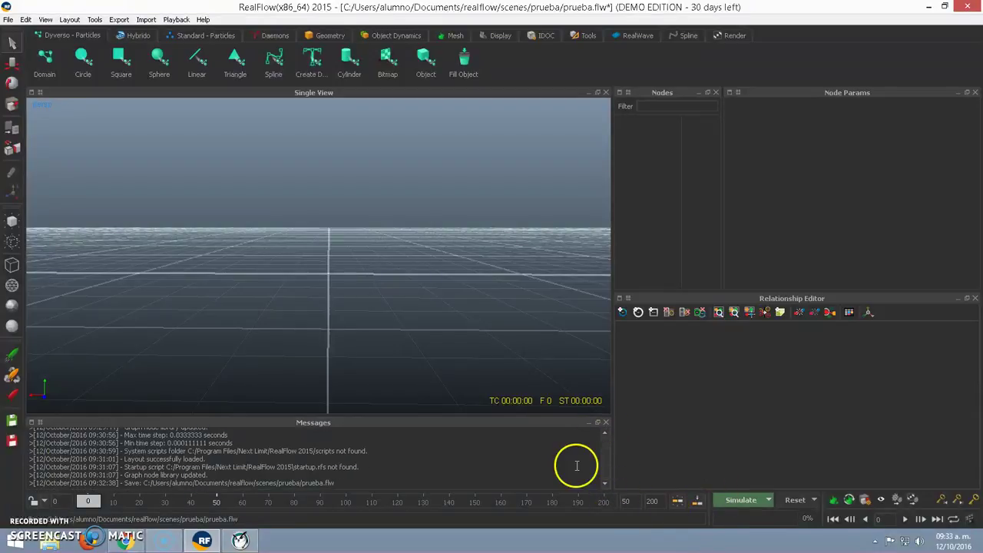
pyautogui.scroll(1, 608, 448)
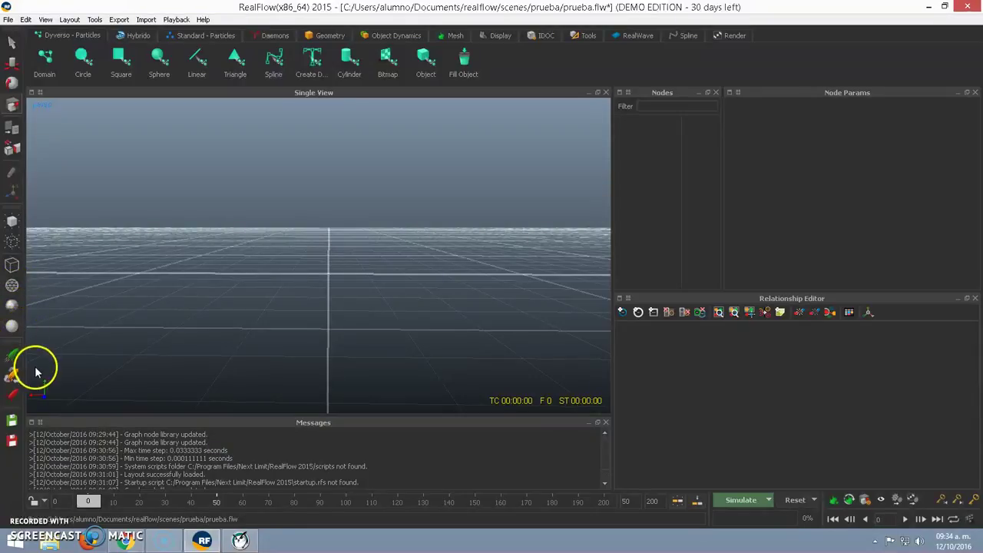
pyautogui.click(48, 62)
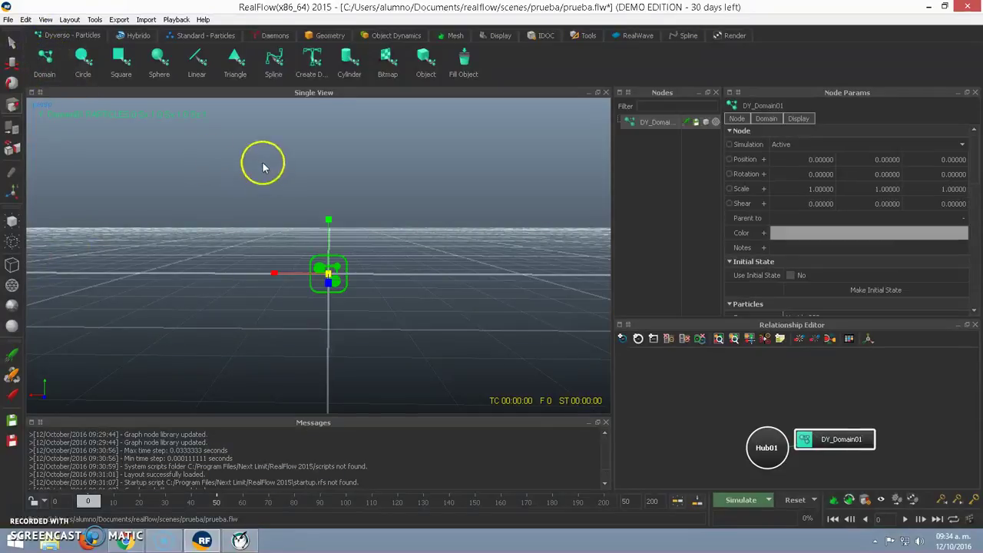
pyautogui.click(380, 222)
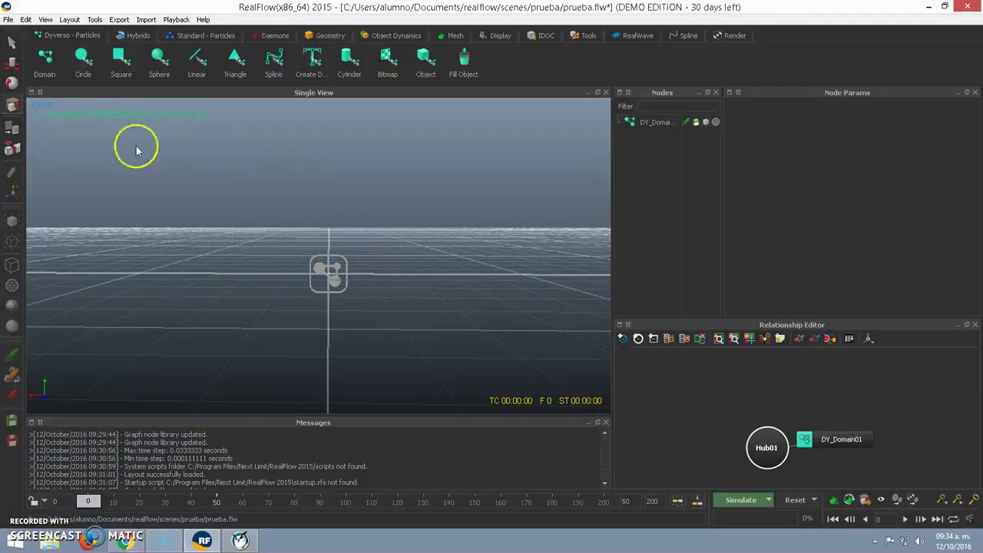
pyautogui.click(80, 56)
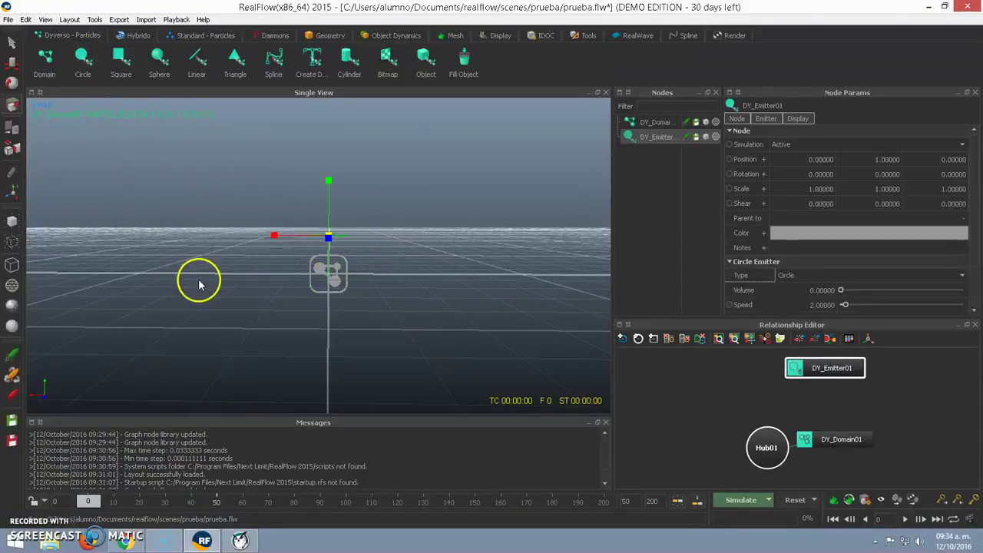
pyautogui.hotkey('ctrl', 'z')
pyautogui.click(324, 265)
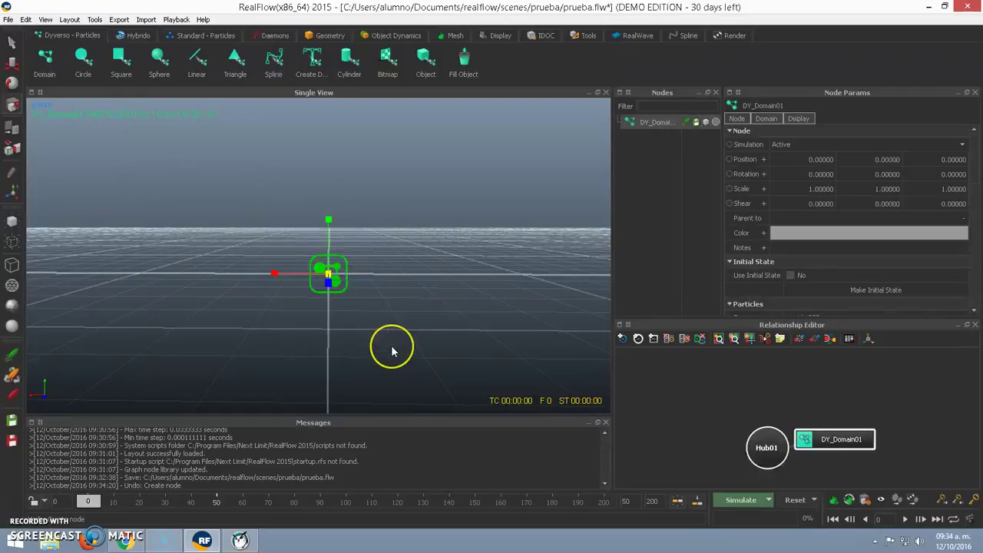
pyautogui.press('Delete')
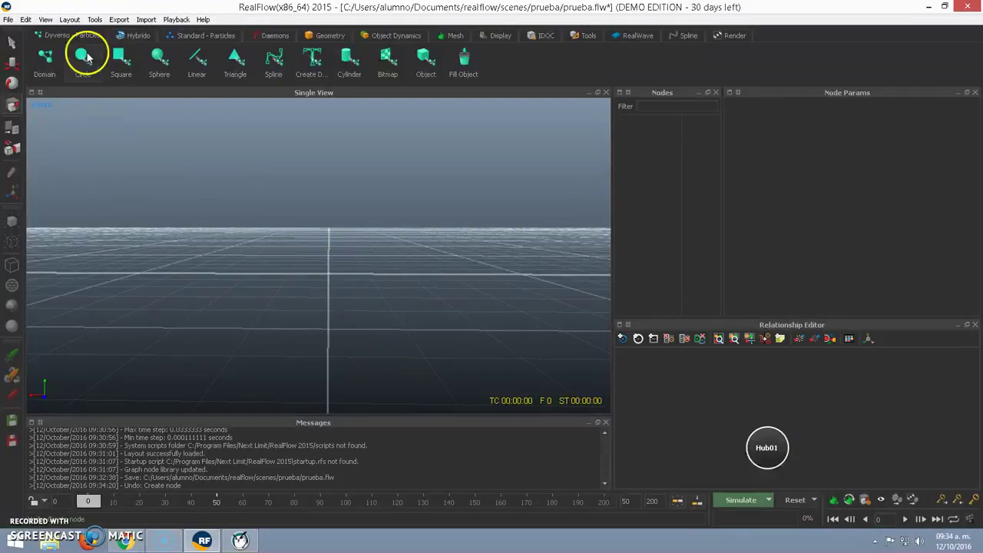
# Add a Dyverso circle emitter to the empty scene and examine the node parameters of its domain and of the emitter
pyautogui.click(83, 56)
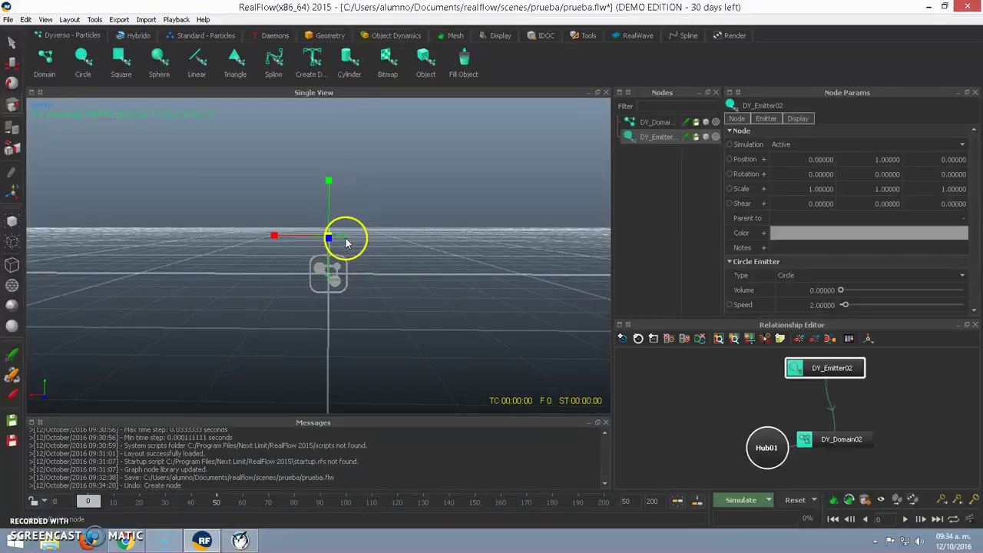
pyautogui.click(664, 124)
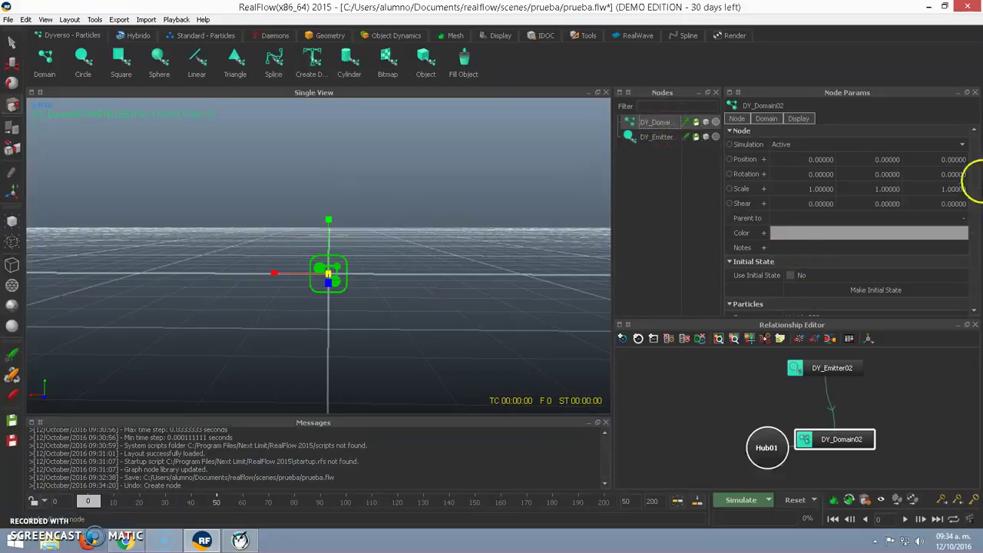
pyautogui.moveTo(974, 168); pyautogui.dragTo(977, 292)
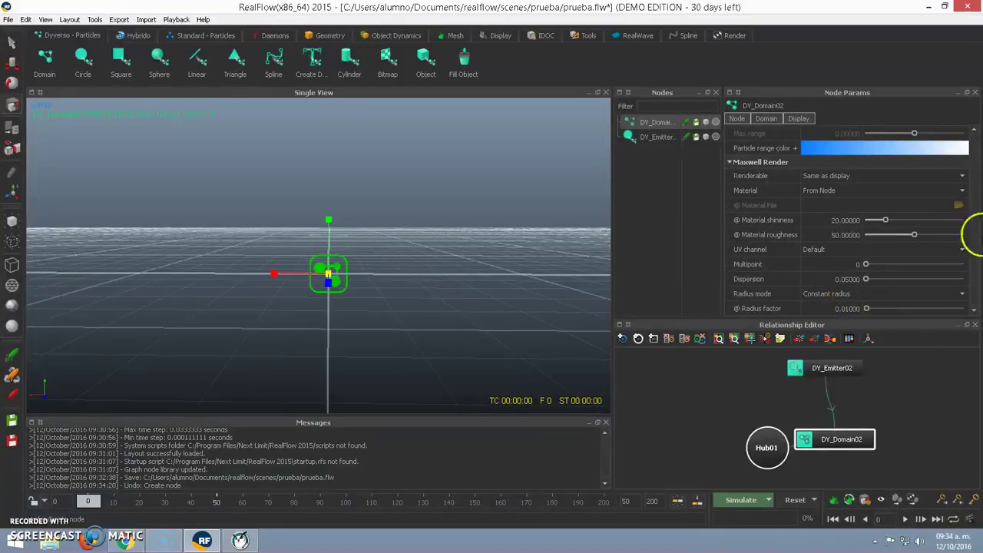
pyautogui.moveTo(971, 289); pyautogui.dragTo(959, 308)
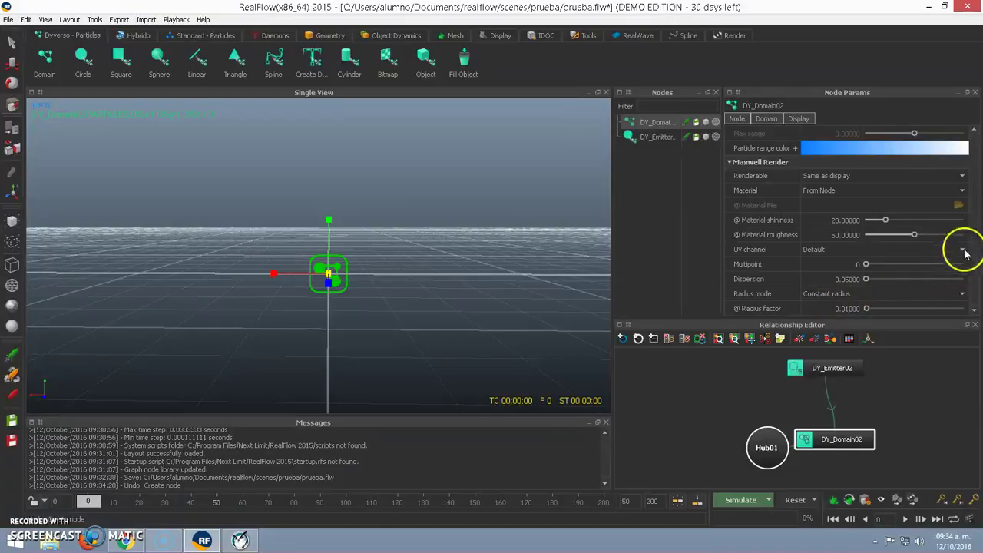
pyautogui.moveTo(974, 256); pyautogui.dragTo(965, 237)
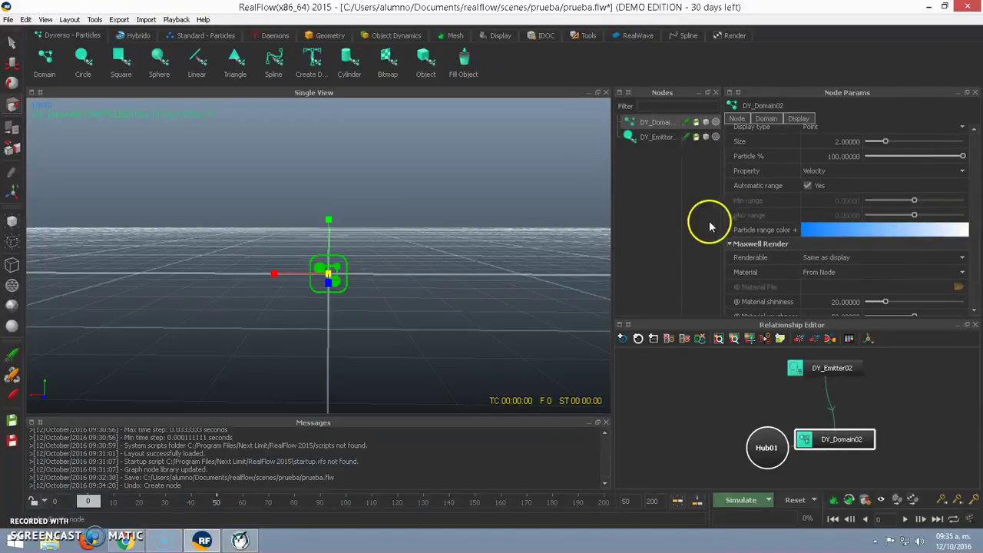
pyautogui.moveTo(971, 273); pyautogui.dragTo(913, 154)
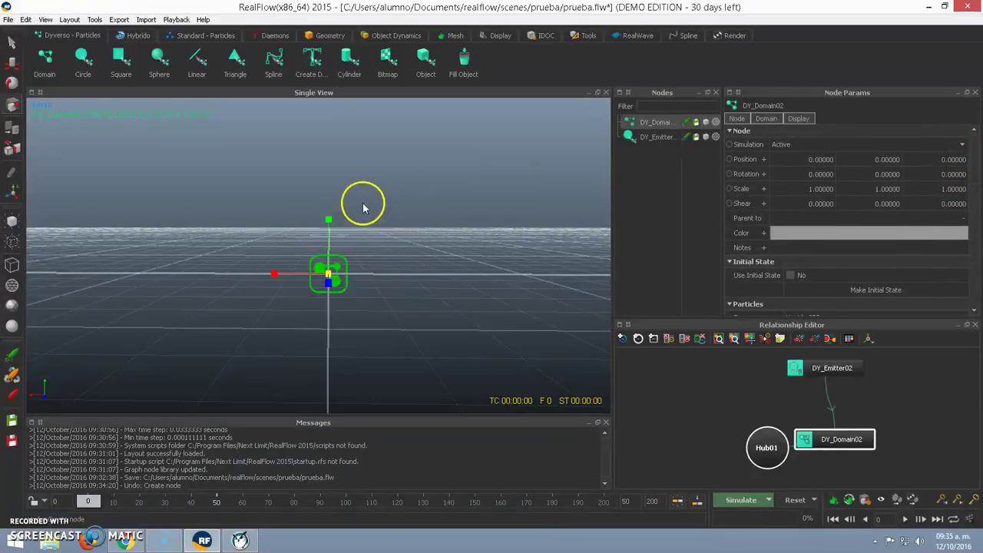
pyautogui.click(365, 226)
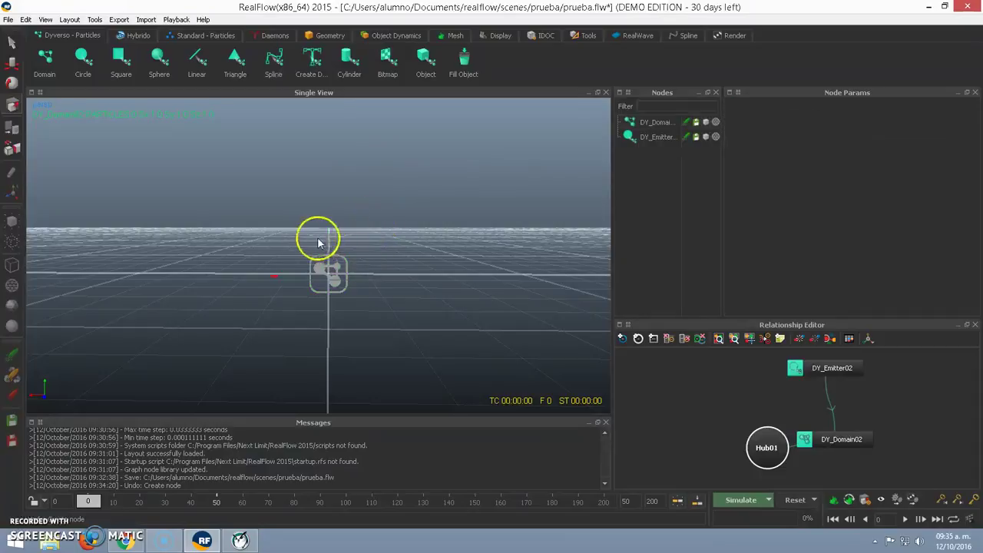
pyautogui.click(665, 124)
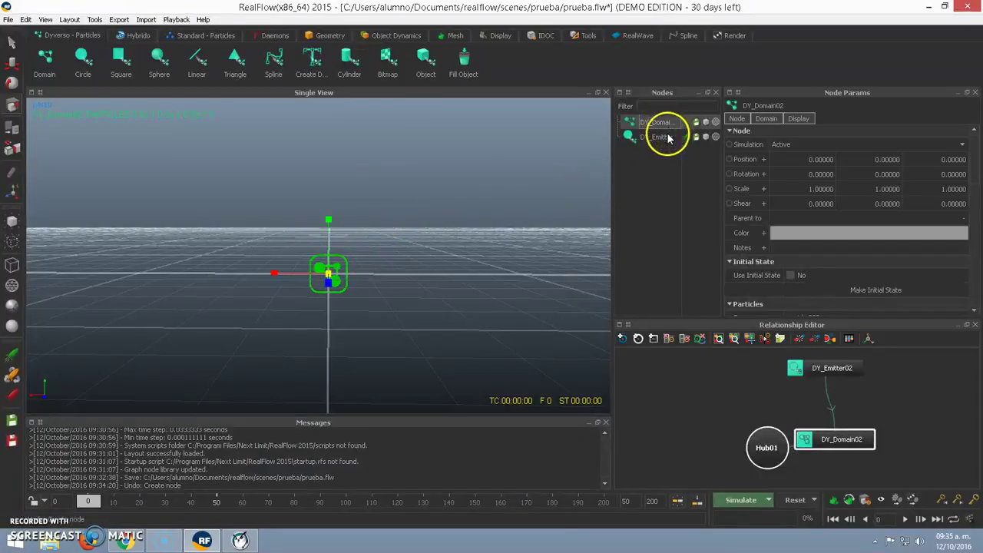
pyautogui.click(651, 138)
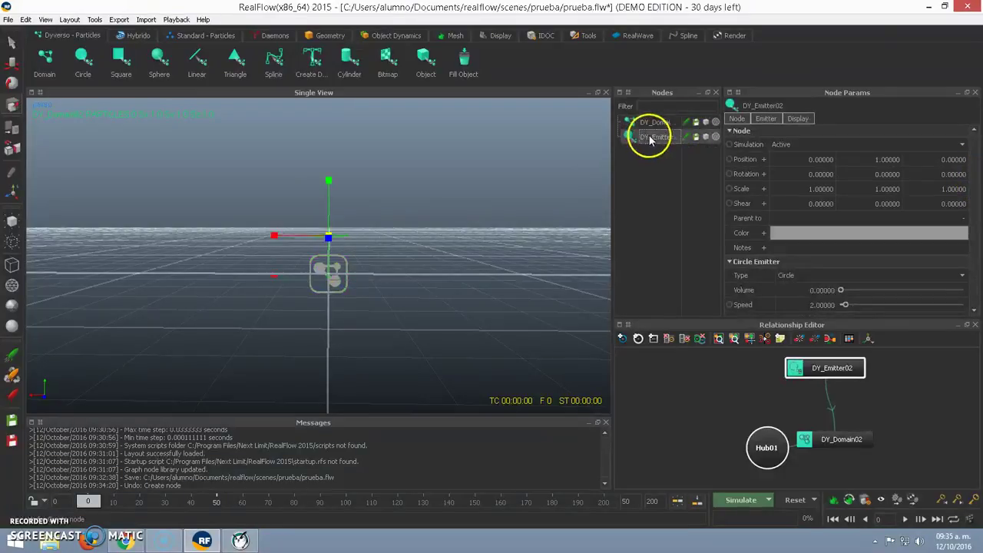
pyautogui.moveTo(976, 176); pyautogui.dragTo(975, 152)
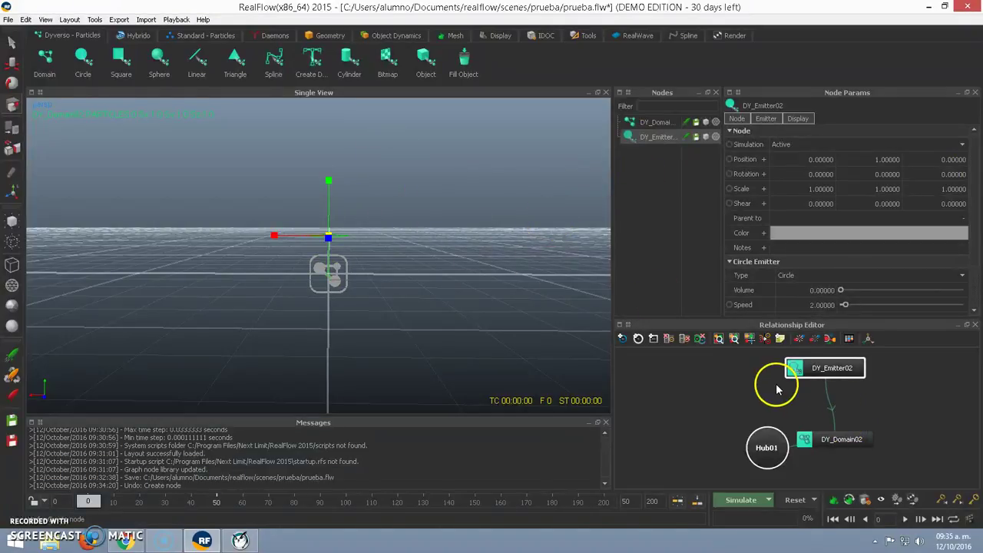
# Move the emitter node closer to the domain in the Relationship Editor, and examine the node types that can be added and the available daemons
pyautogui.moveTo(825, 372); pyautogui.dragTo(809, 391)
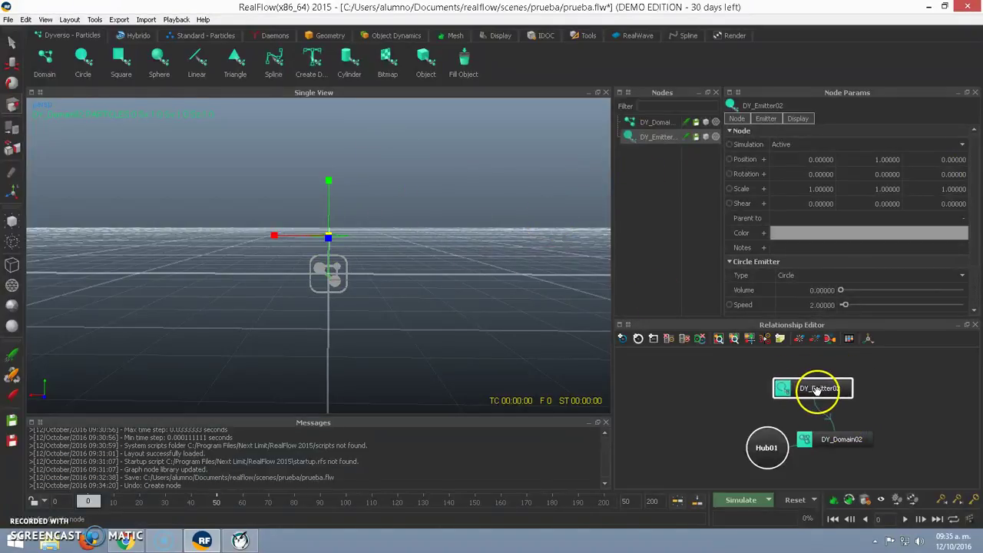
pyautogui.click(771, 447)
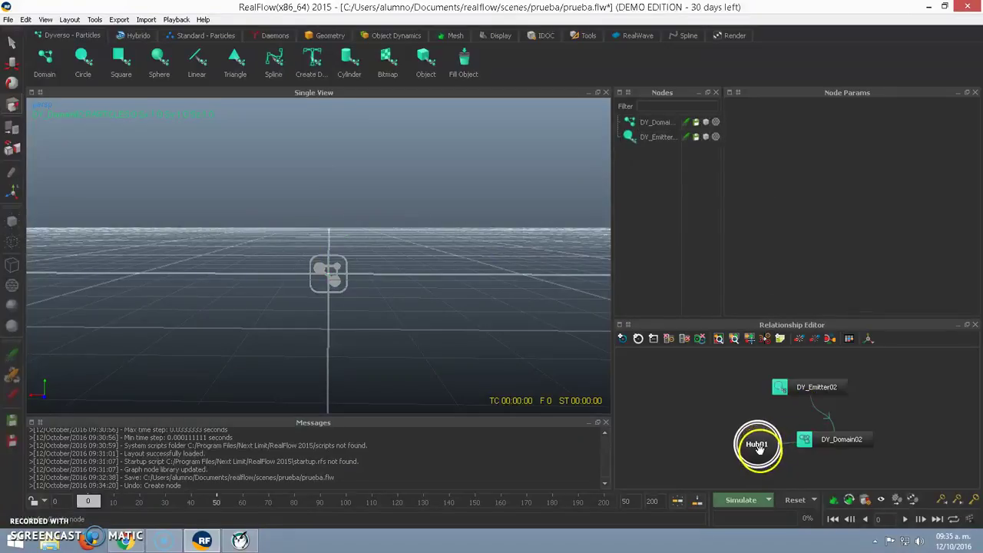
pyautogui.click(622, 340)
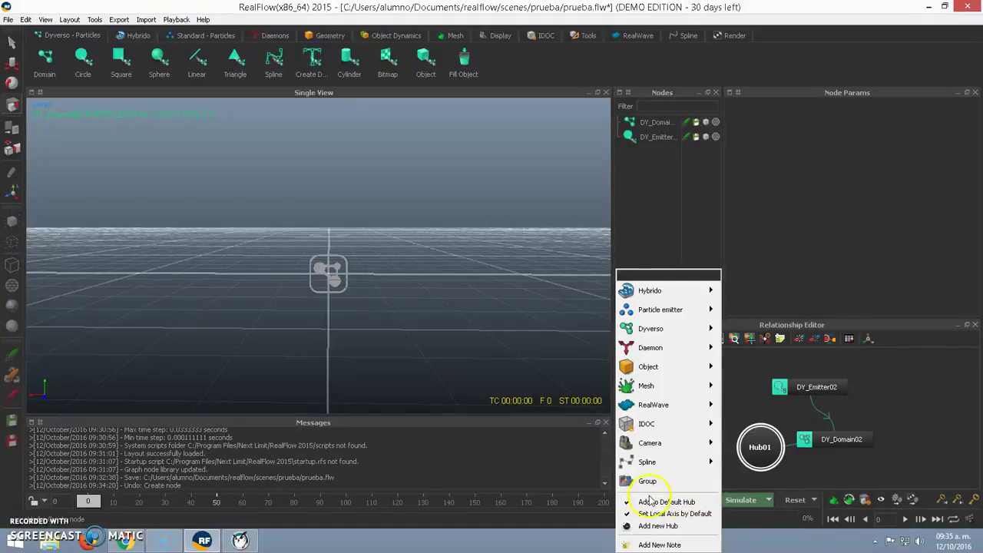
pyautogui.click(929, 405)
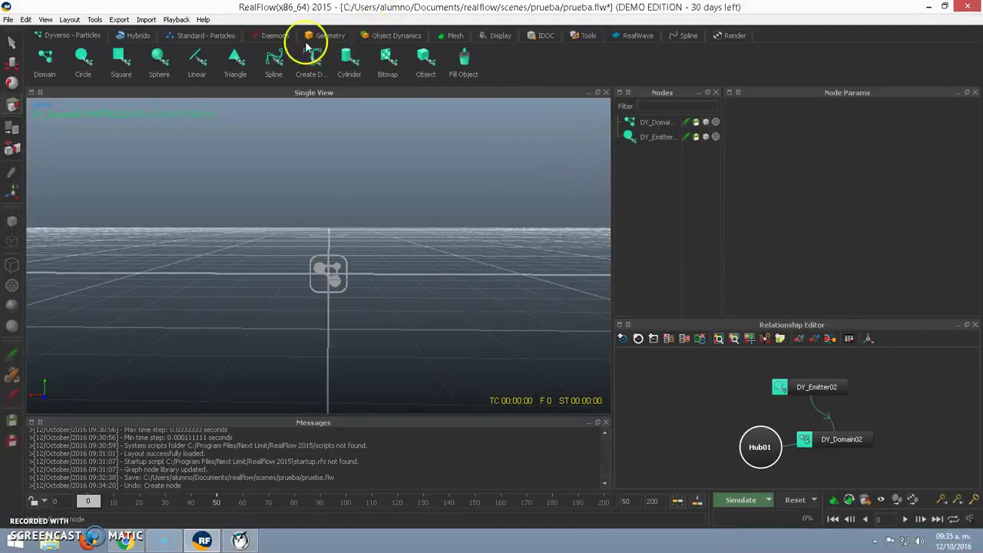
pyautogui.click(275, 36)
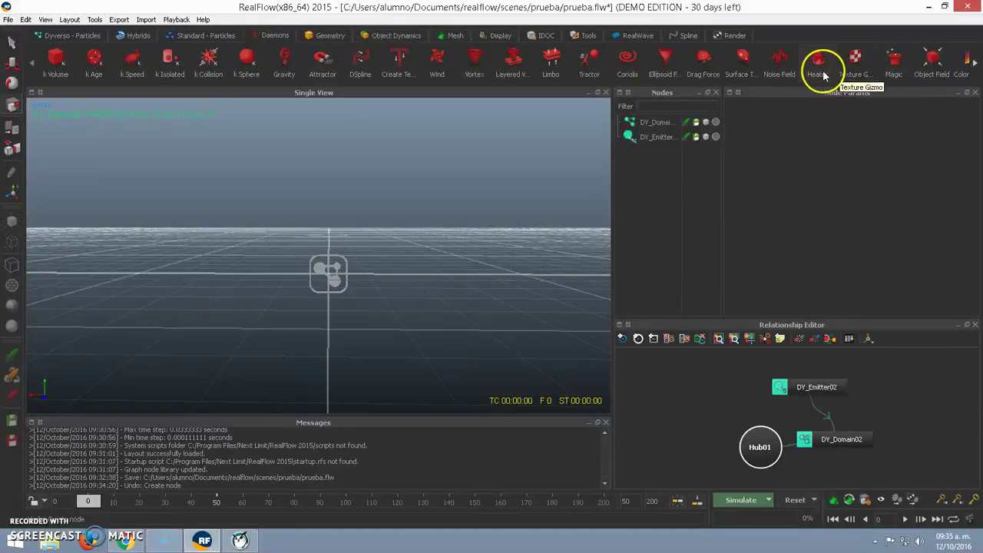
# Simulate the circle emitter's particles through frame 200, viewing the falling stream from a slightly higher angle
pyautogui.click(734, 500)
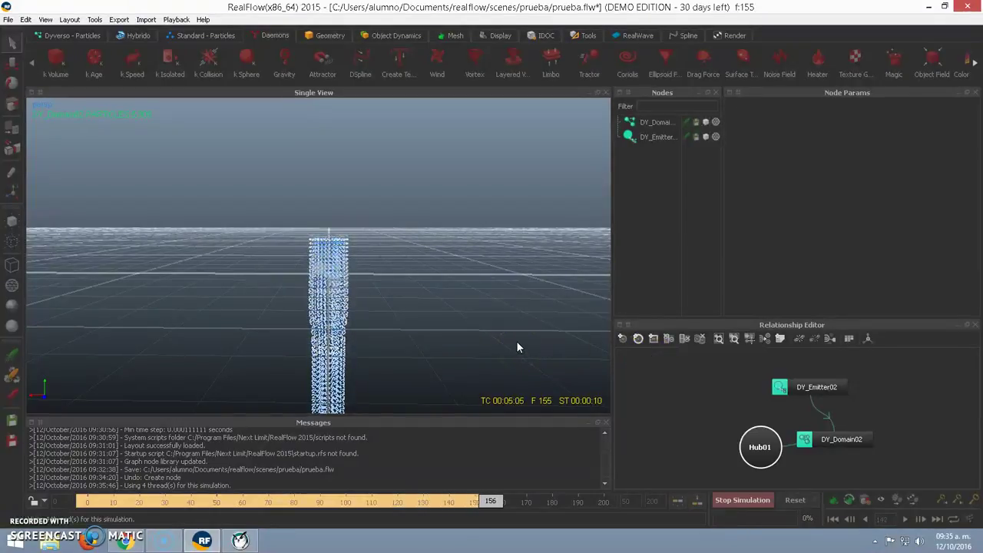
pyautogui.moveTo(516, 344); pyautogui.dragTo(467, 292)
pyautogui.keyDown('alt'); pyautogui.moveTo(466, 289); pyautogui.dragTo(467, 293); pyautogui.keyUp('alt')
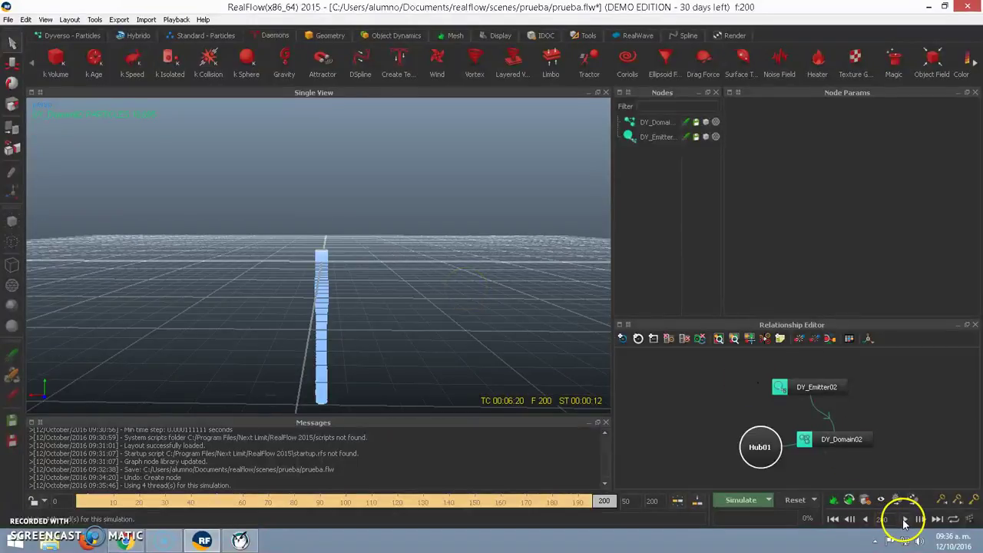
# Play the cached simulation from frame 0, stop it at frame 50, and scrub on to frame 200
pyautogui.click(833, 520)
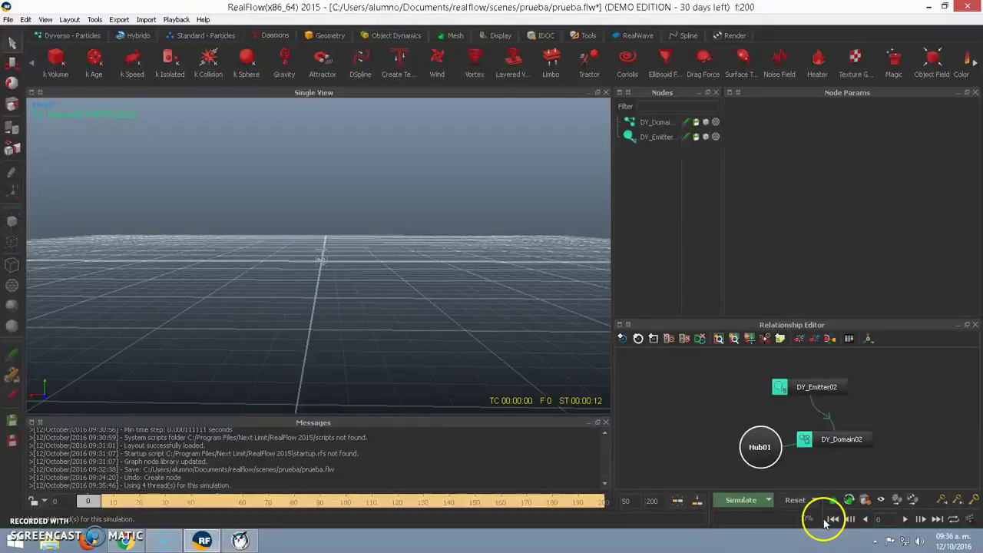
pyautogui.click(905, 520)
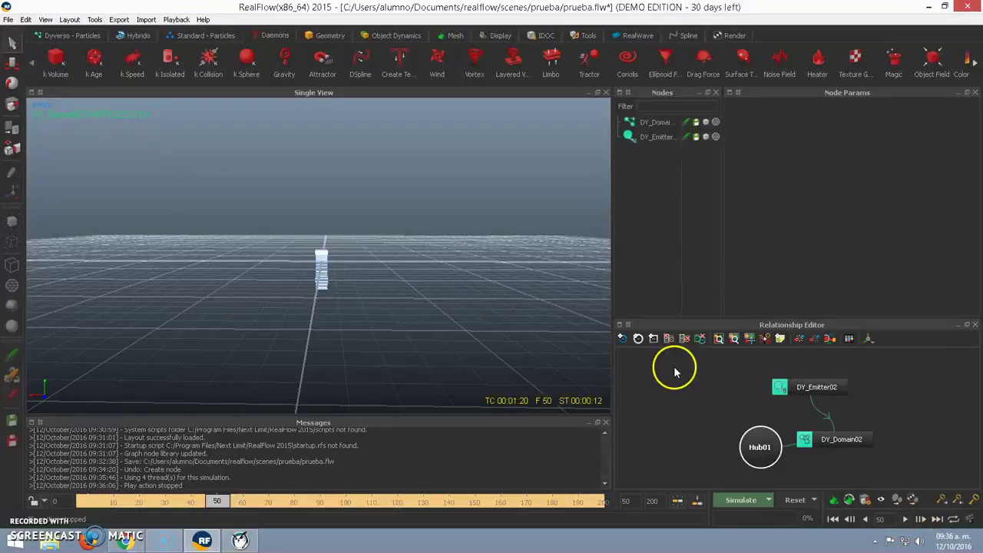
pyautogui.scroll(1, 340, 273)
pyautogui.scroll(2, 340, 272)
pyautogui.moveTo(225, 503); pyautogui.dragTo(613, 503)
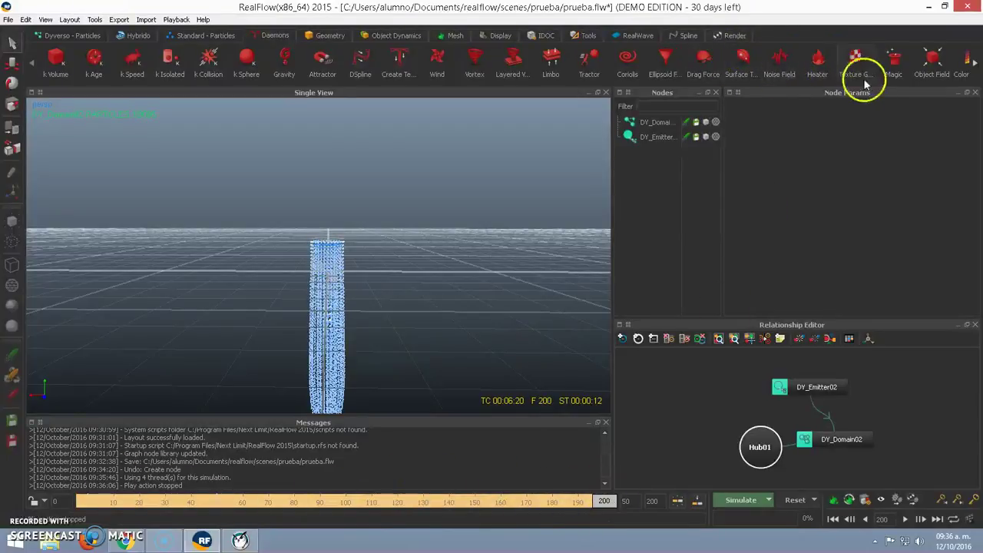
# Add a Noise Field daemon to the scene and move its node nearer to the hub in the Relationship Editor
pyautogui.click(780, 62)
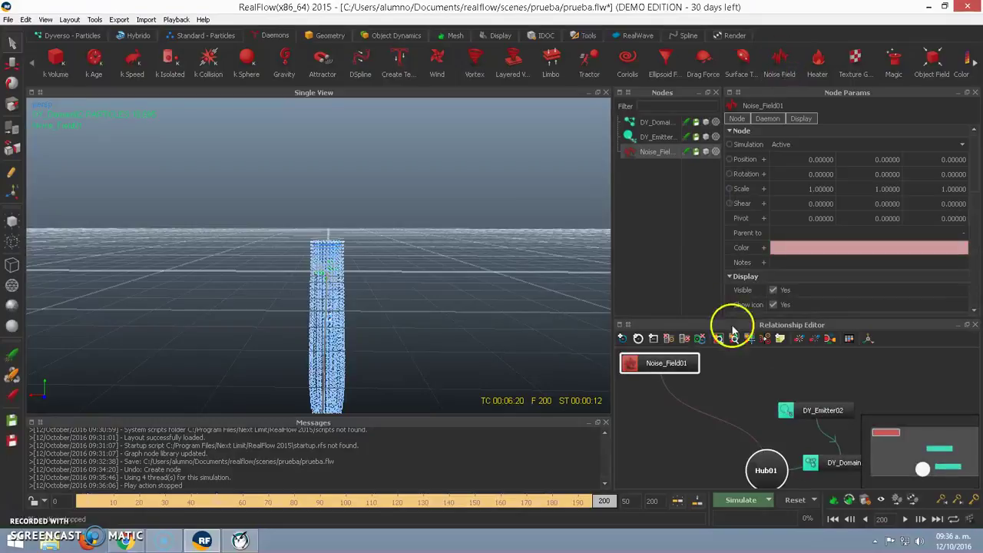
pyautogui.moveTo(669, 362); pyautogui.dragTo(759, 464)
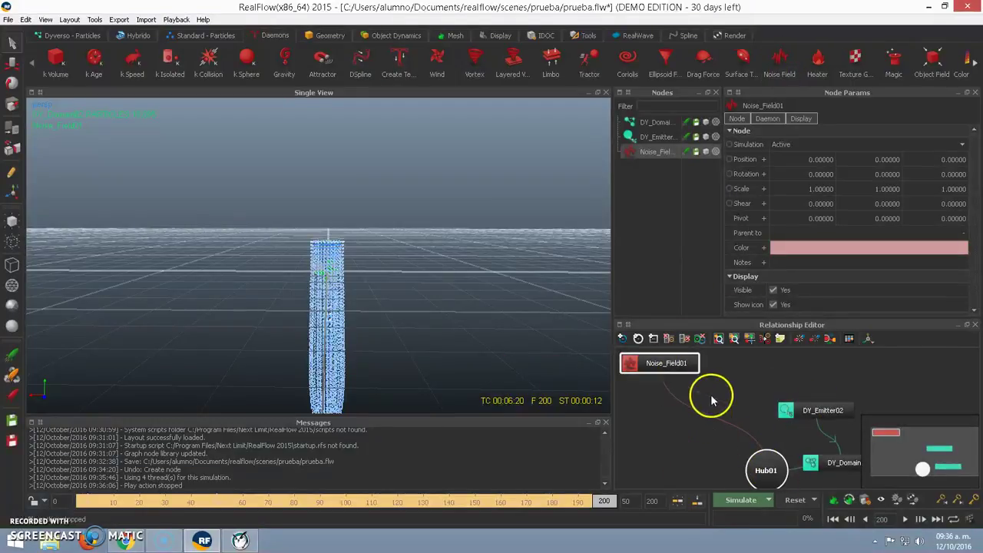
pyautogui.moveTo(674, 365); pyautogui.dragTo(705, 392)
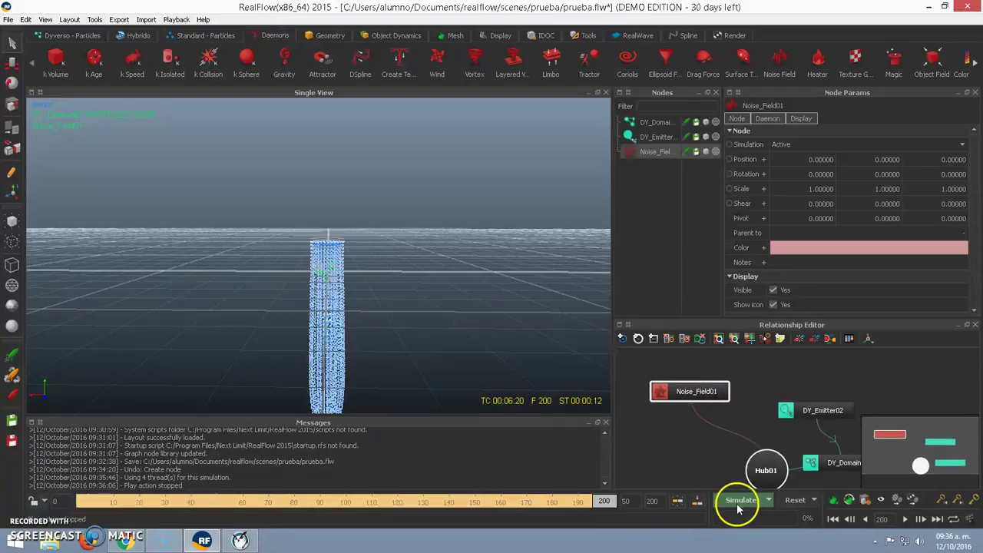
# Reset the simulation data and simulate the particles again through frame 200 with the noise field acting on them
pyautogui.click(795, 500)
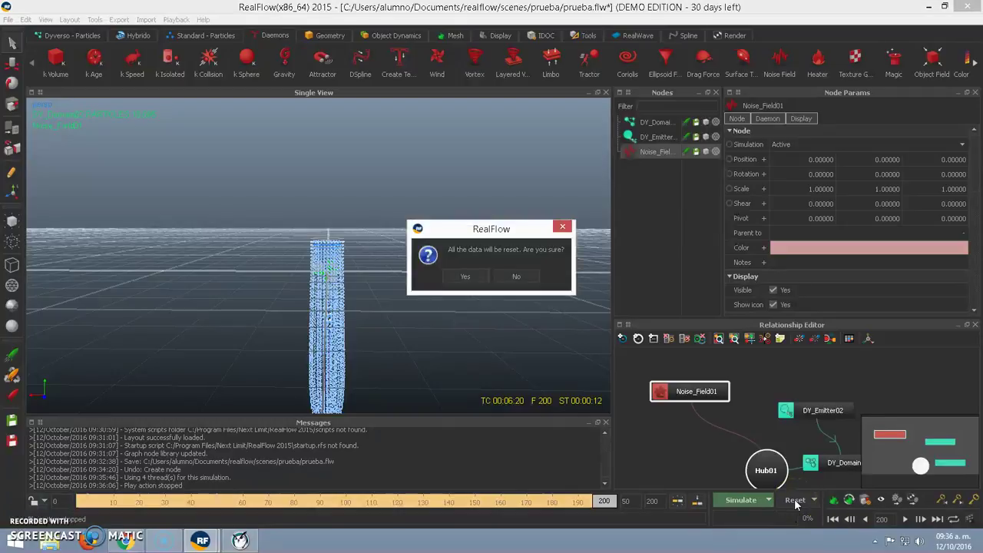
pyautogui.click(464, 276)
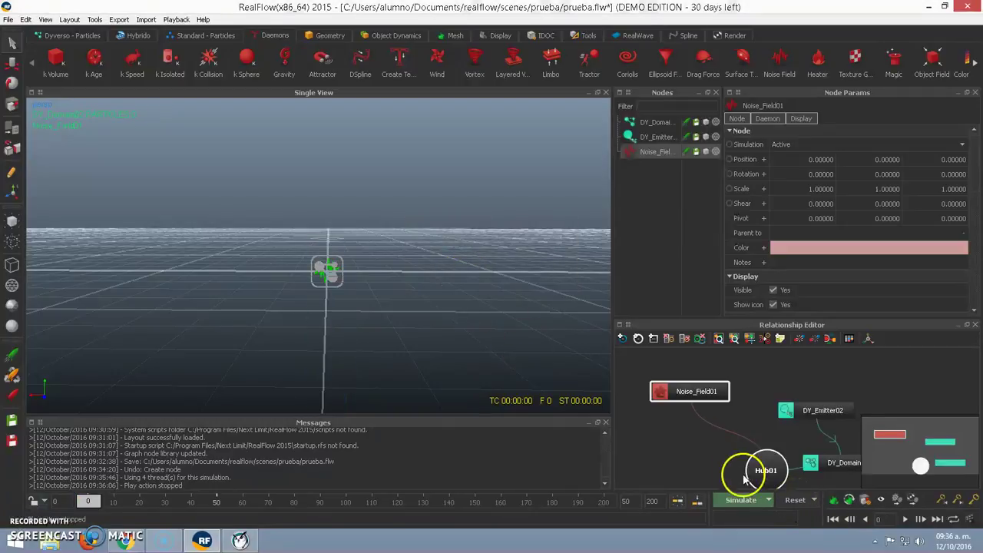
pyautogui.click(734, 500)
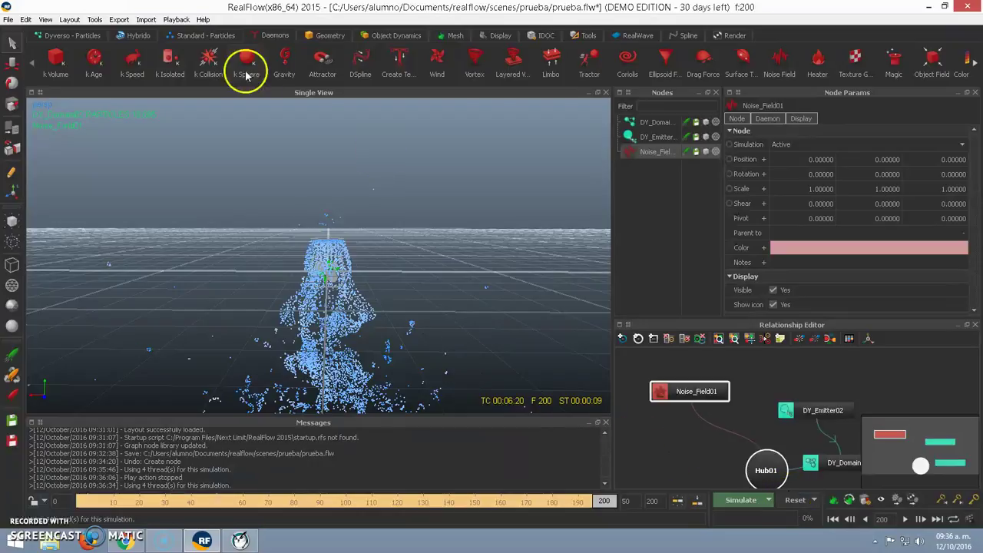
# Add a plane under the emitter, display it shaded, and tilt it about 13.7 degrees around the Z axis
pyautogui.click(330, 36)
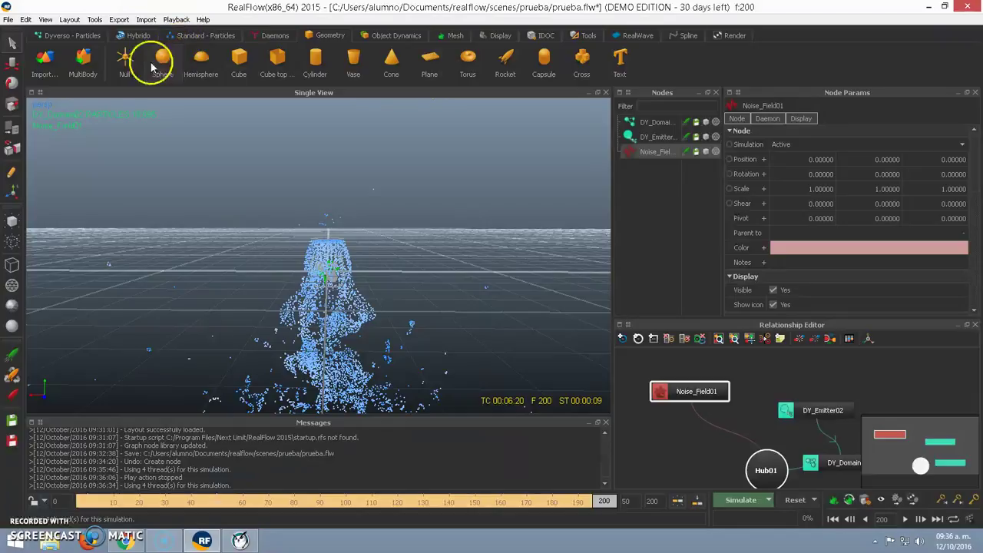
pyautogui.click(431, 58)
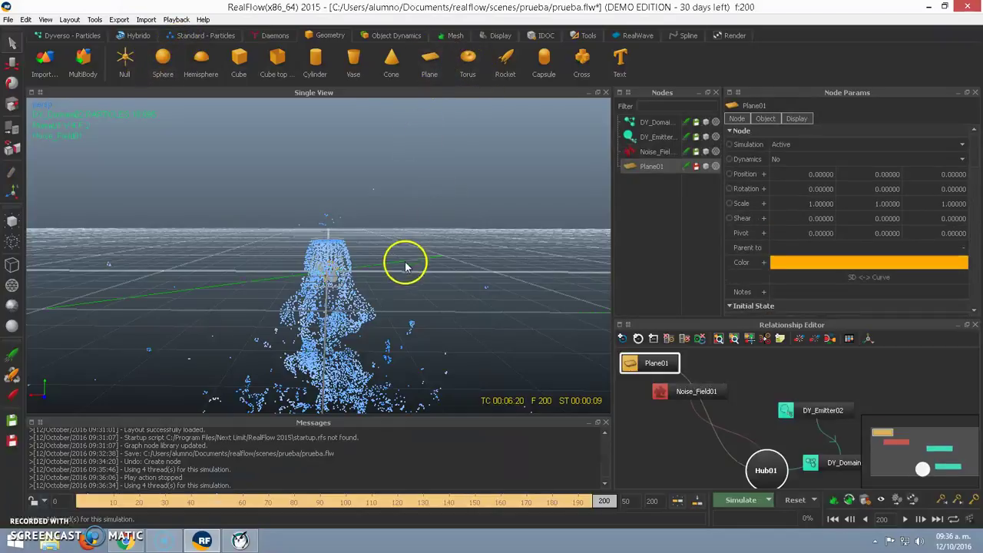
pyautogui.click(12, 328)
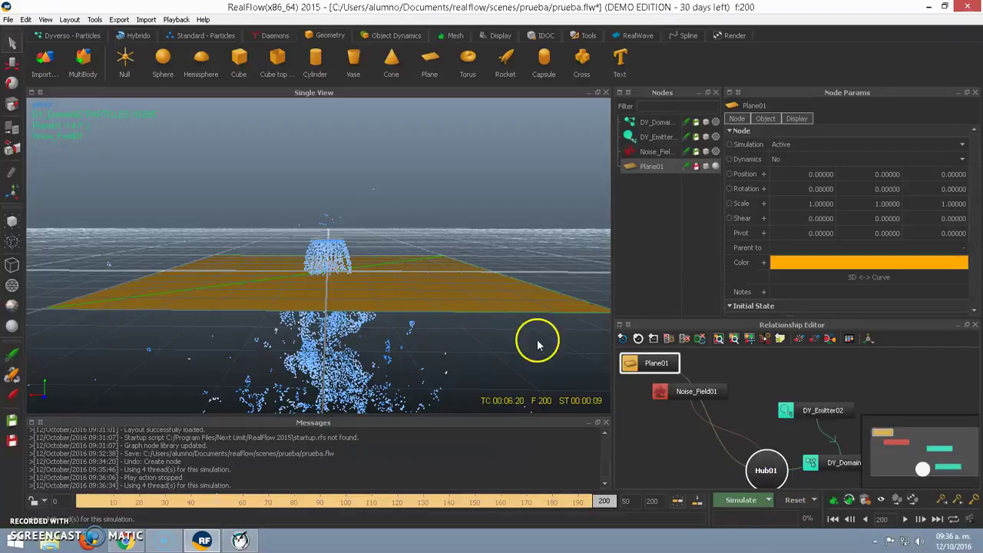
pyautogui.press('e')
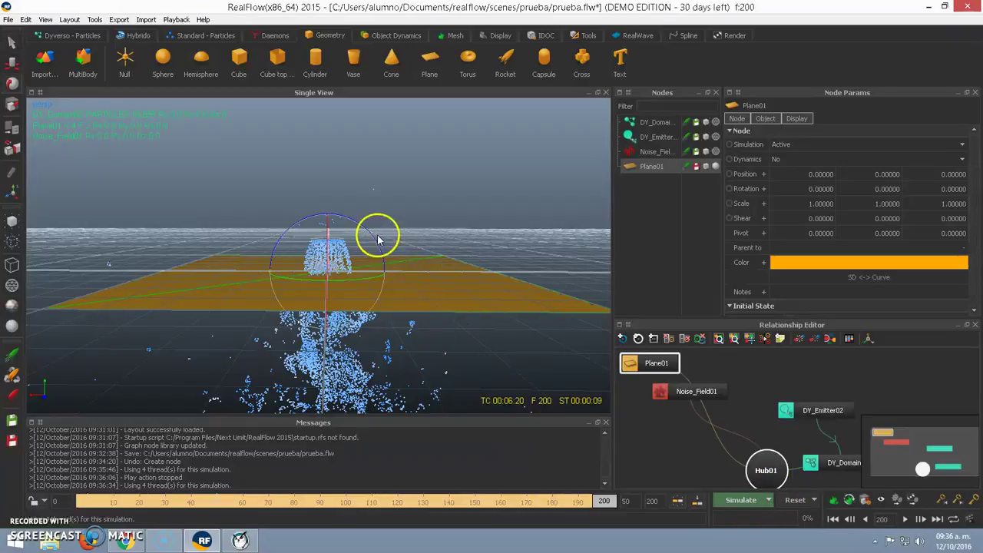
pyautogui.moveTo(373, 235); pyautogui.dragTo(387, 246)
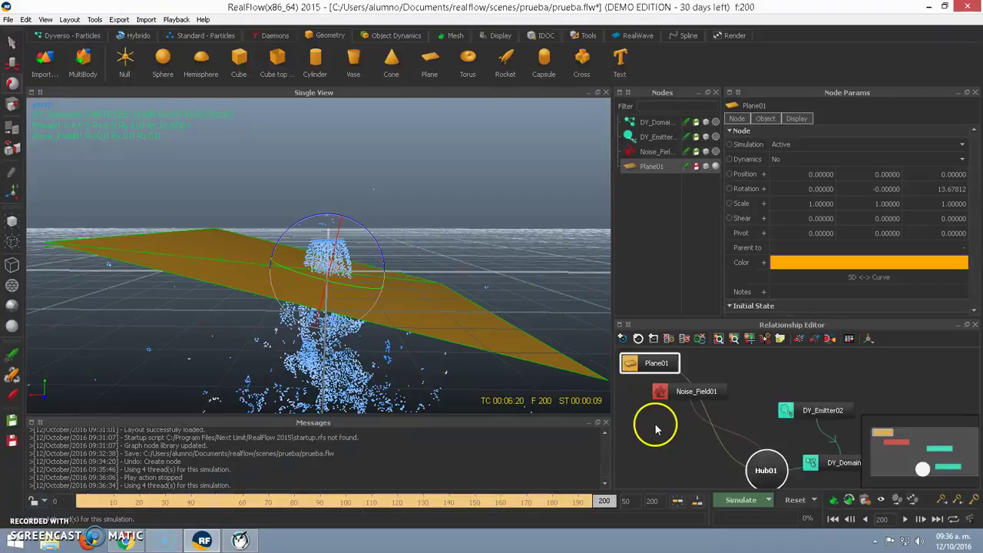
# Reset and rerun the simulation through frame 200 with the tilted plane, and move the plane's node above the hub
pyautogui.click(797, 501)
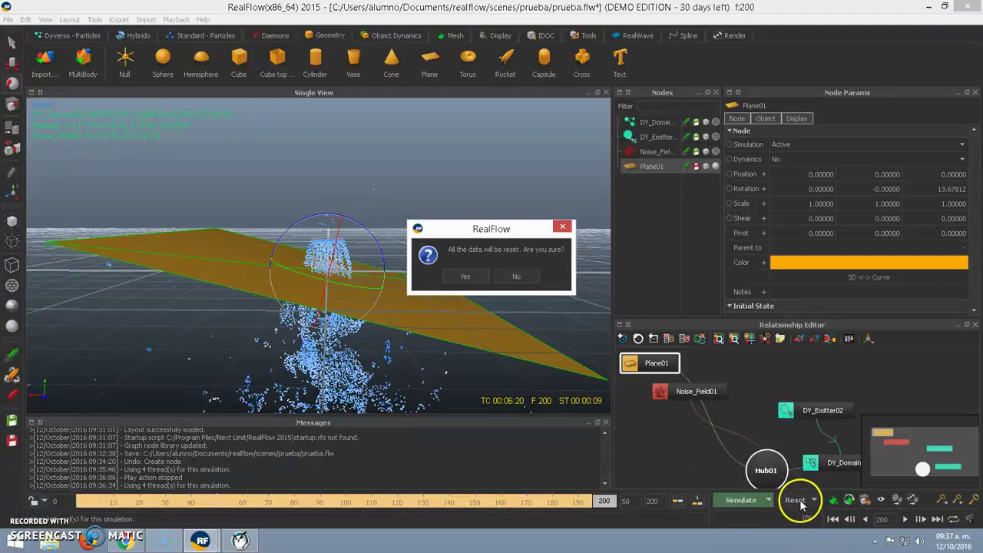
pyautogui.click(466, 277)
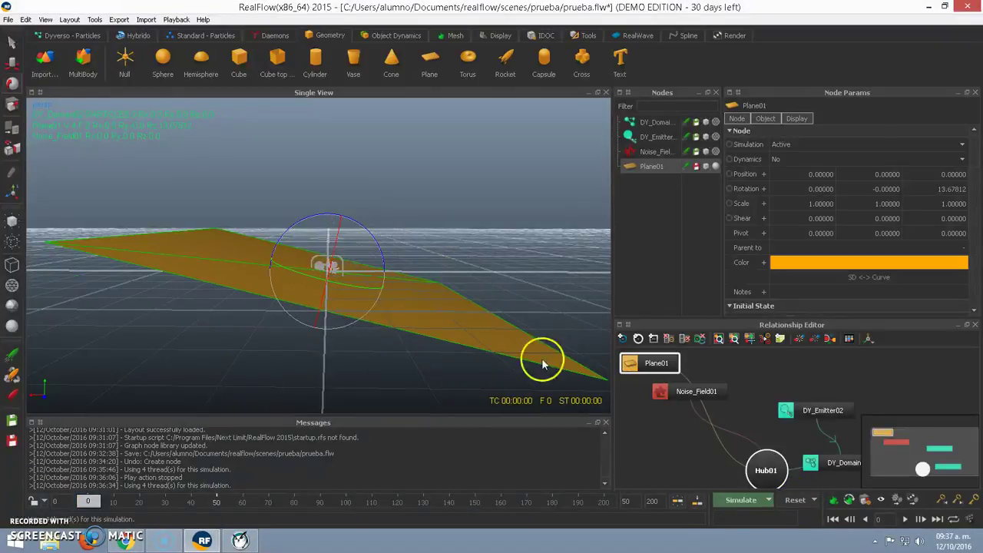
pyautogui.click(742, 501)
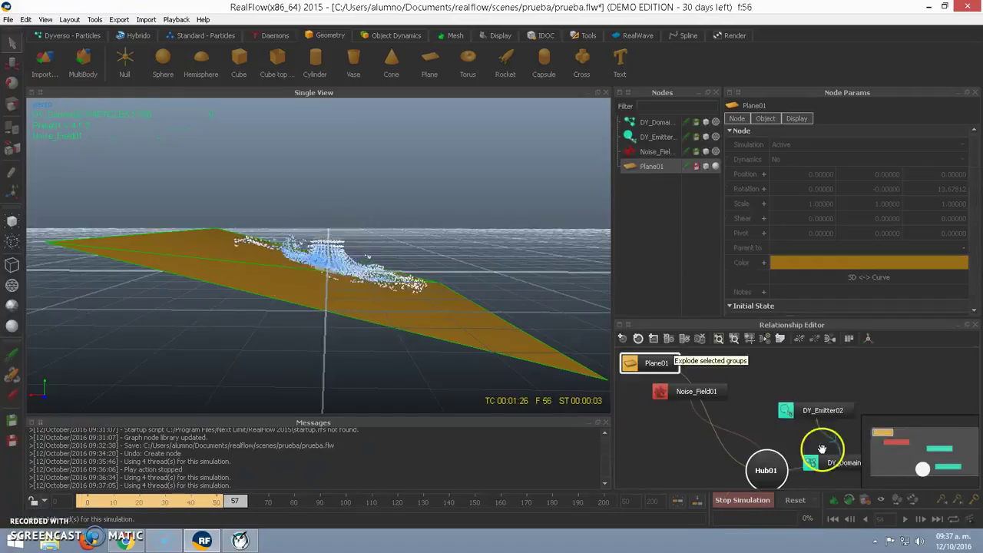
pyautogui.moveTo(670, 369); pyautogui.dragTo(780, 377)
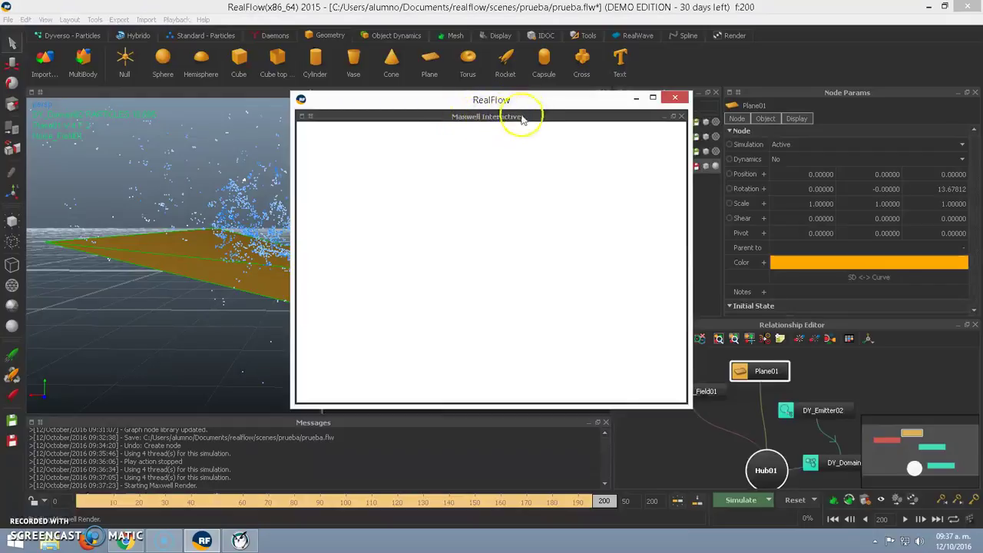
# Preview frame 200 in the Maxwell Interactive render window, repositioning the window and orbiting to look down on the tilted plane
pyautogui.moveTo(540, 102); pyautogui.dragTo(490, 110)
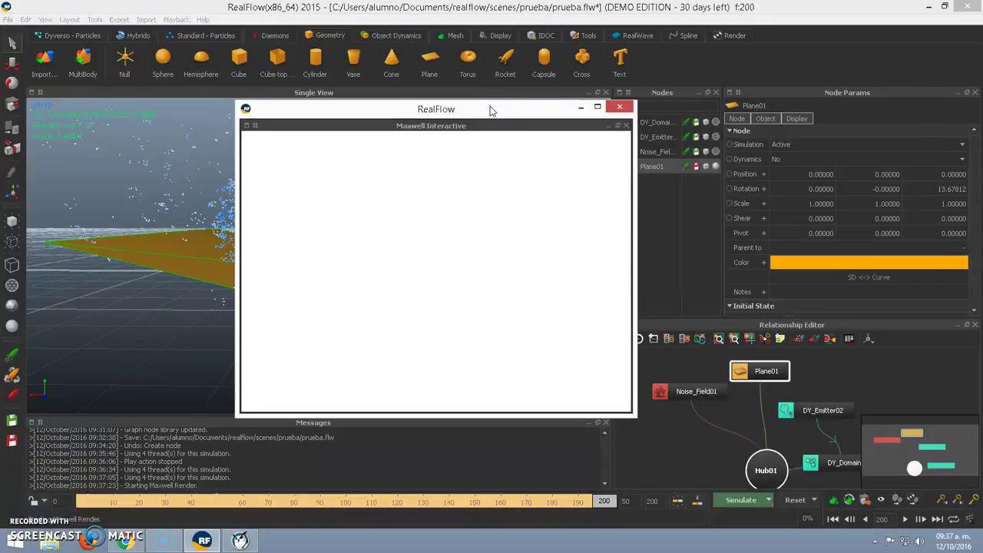
pyautogui.moveTo(490, 110); pyautogui.dragTo(572, 114)
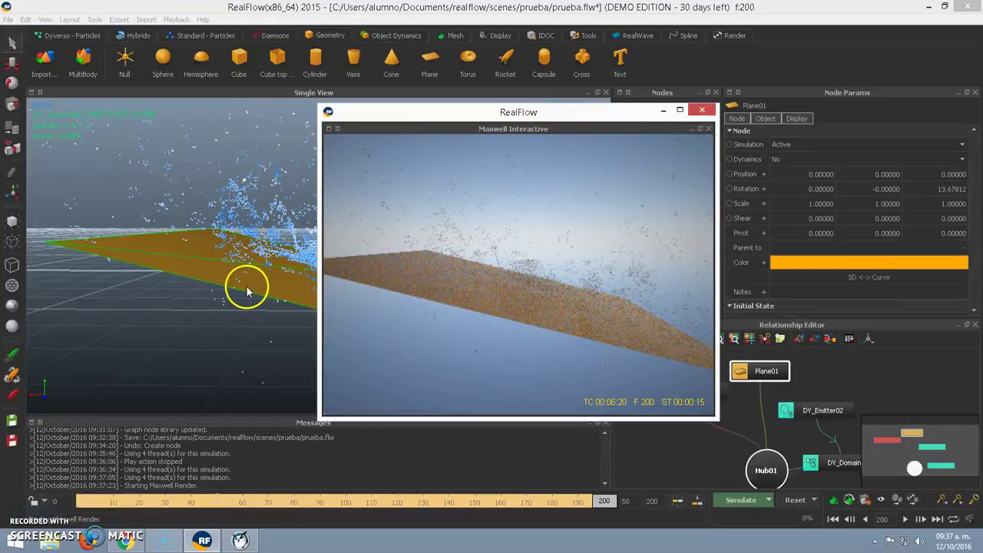
pyautogui.keyDown('alt'); pyautogui.moveTo(211, 290); pyautogui.dragTo(97, 311); pyautogui.keyUp('alt')
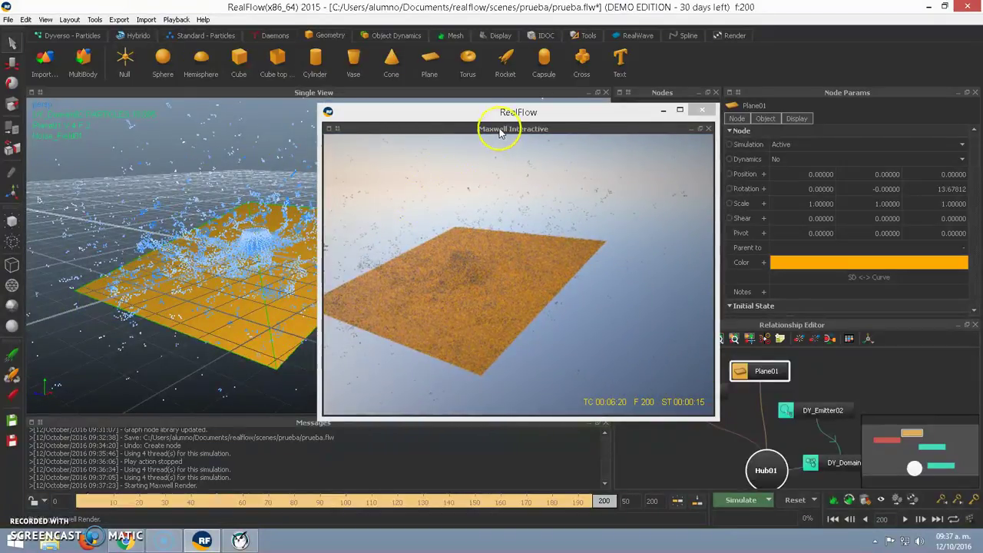
pyautogui.moveTo(454, 110); pyautogui.dragTo(321, 99)
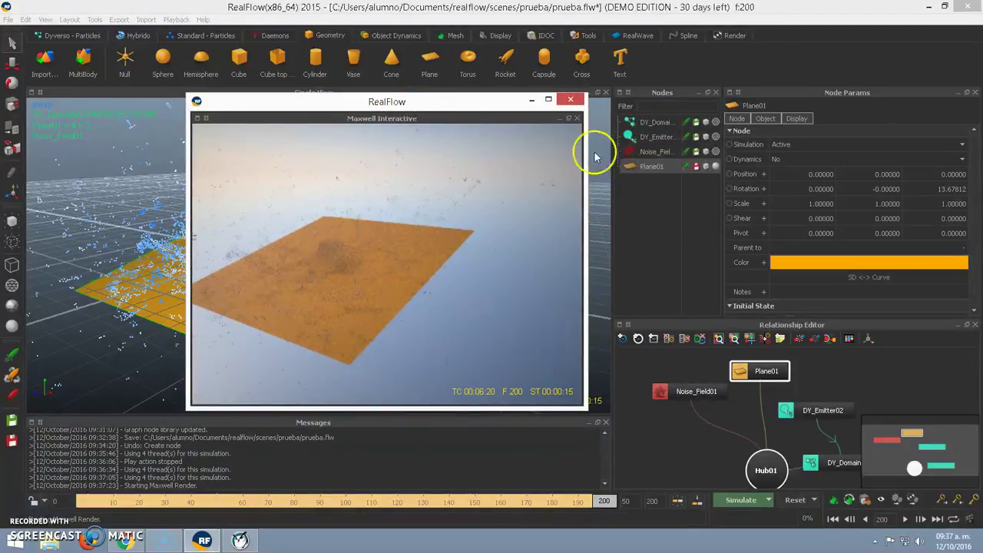
# Set the Dyverso domain's Maxwell Render radius factor to 0.1 to enlarge the rendered particles
pyautogui.click(649, 123)
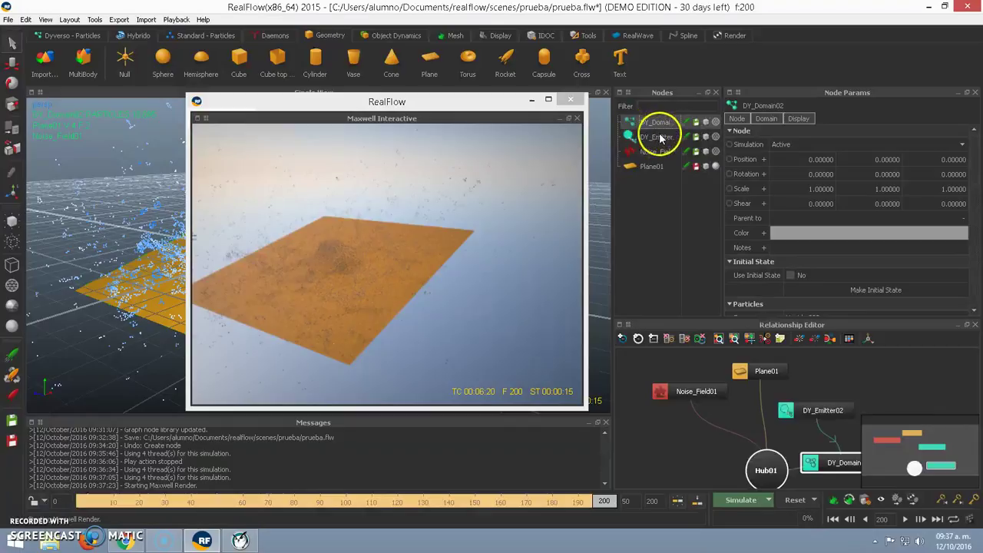
pyautogui.scroll(-10, 976, 163)
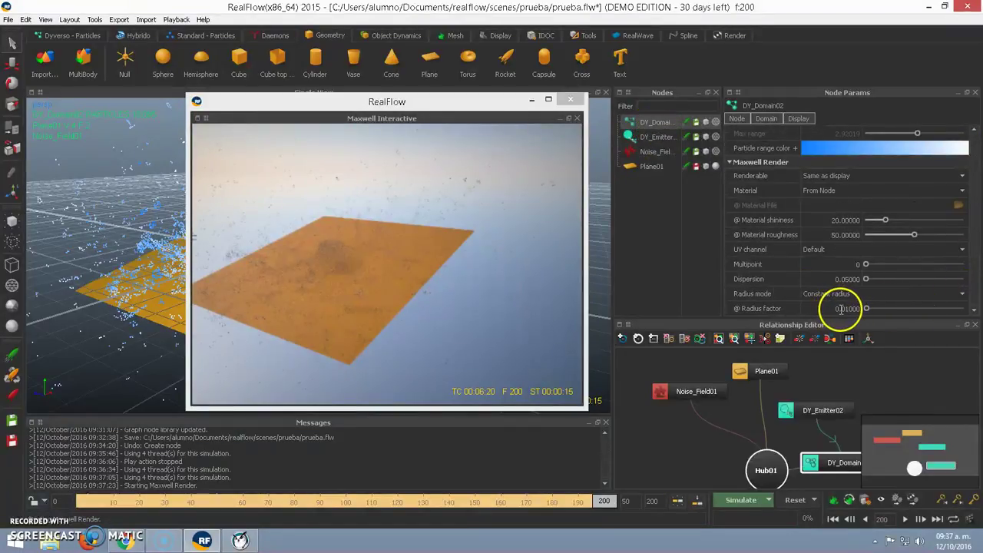
pyautogui.doubleClick(843, 309)
pyautogui.write('.1')
pyautogui.press('Return')
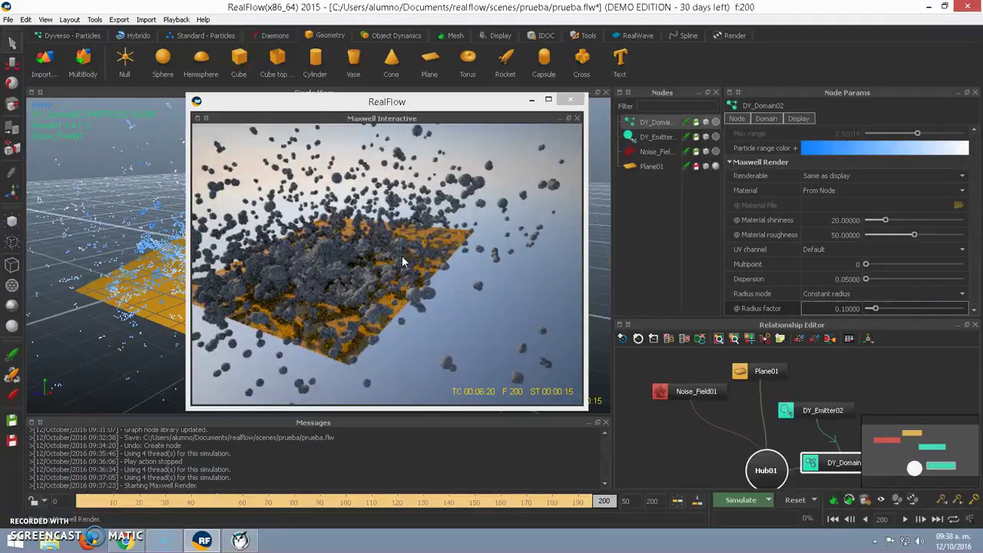
# Examine the display parameters of the Dyverso domain and of the circle emitter
pyautogui.click(805, 120)
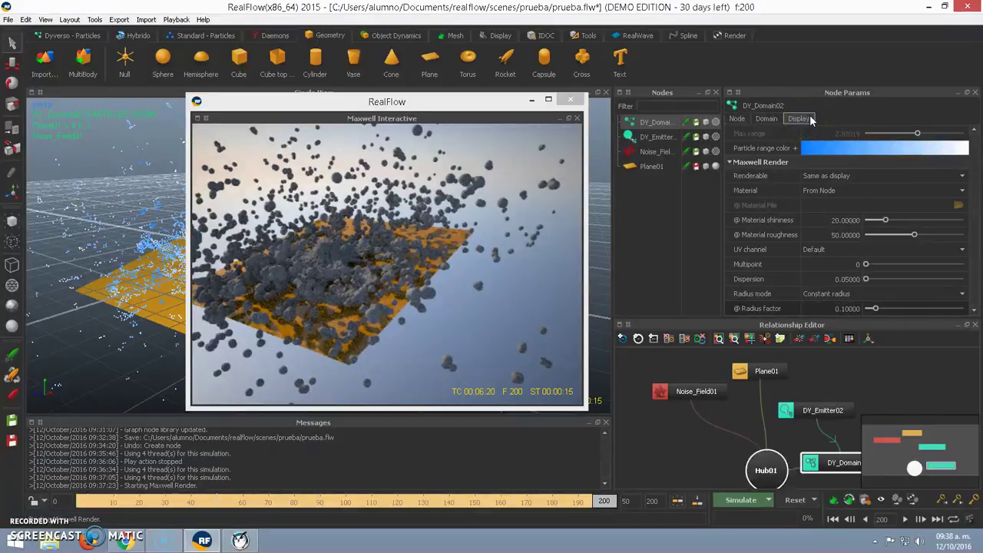
pyautogui.click(665, 136)
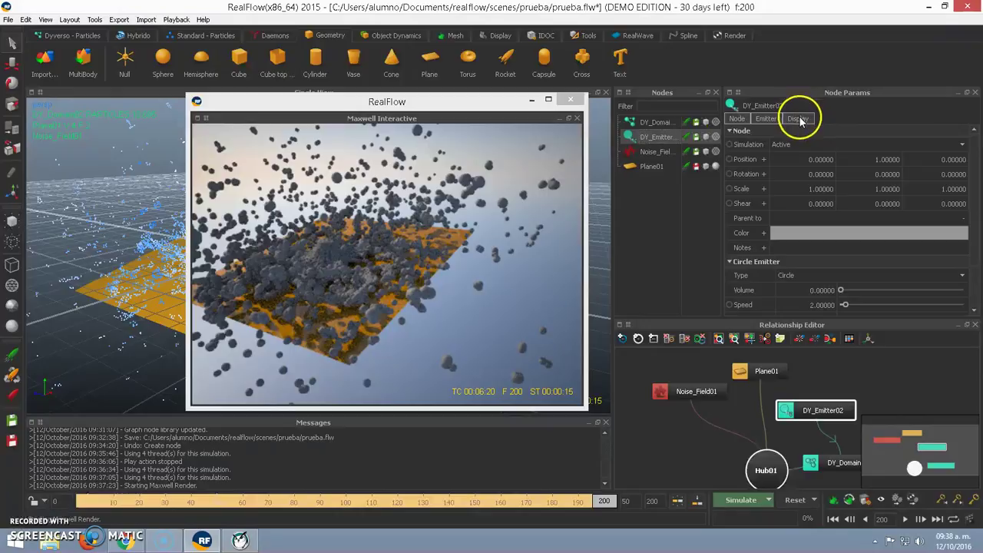
pyautogui.click(801, 120)
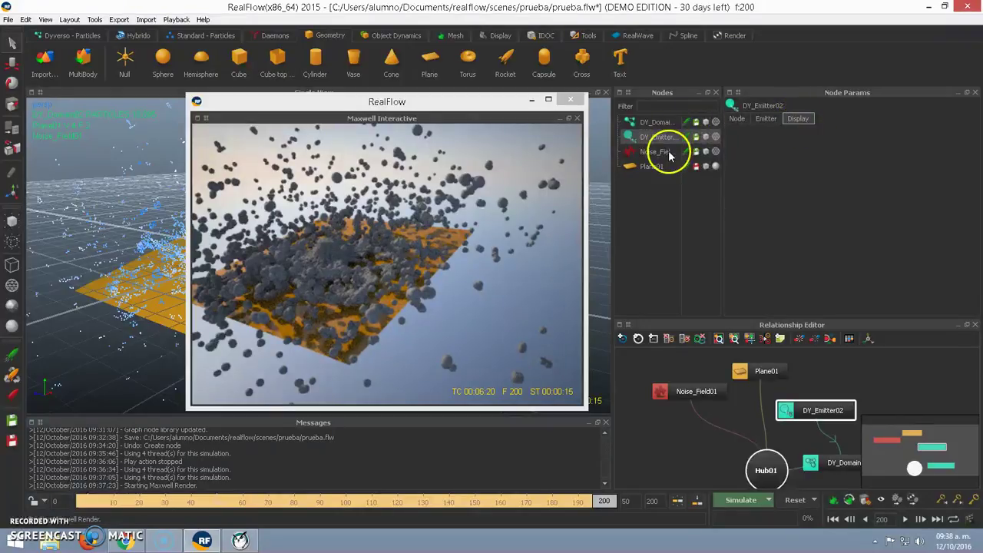
# Set the Dyverso domain's Maxwell Render material to honey, preview the particles with it, and close the Maxwell Interactive window
pyautogui.click(662, 123)
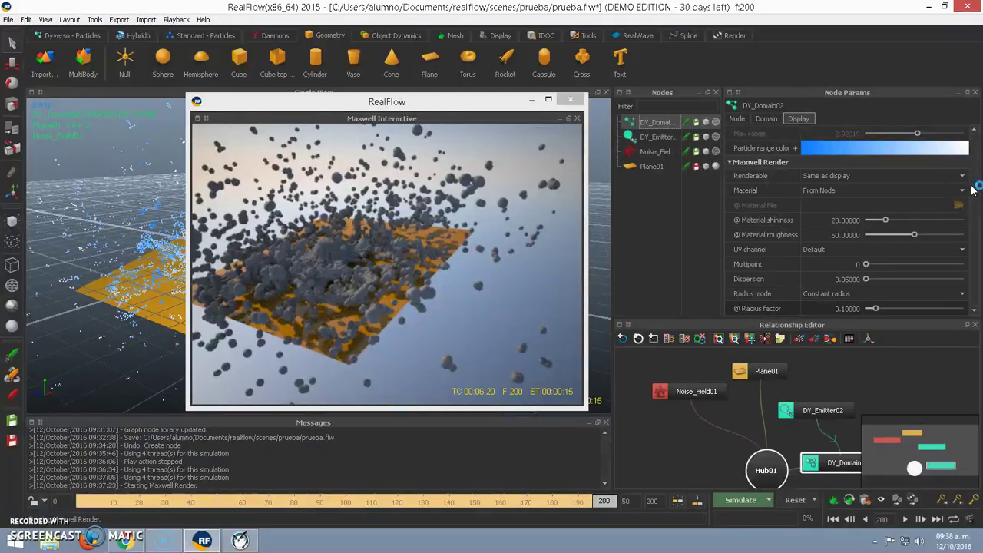
pyautogui.click(800, 120)
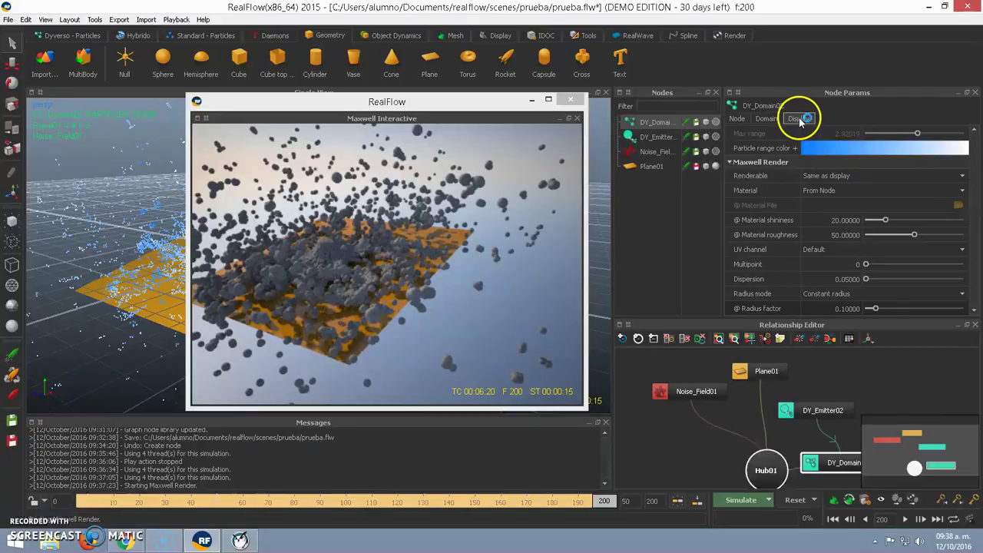
pyautogui.moveTo(799, 120); pyautogui.dragTo(851, 136)
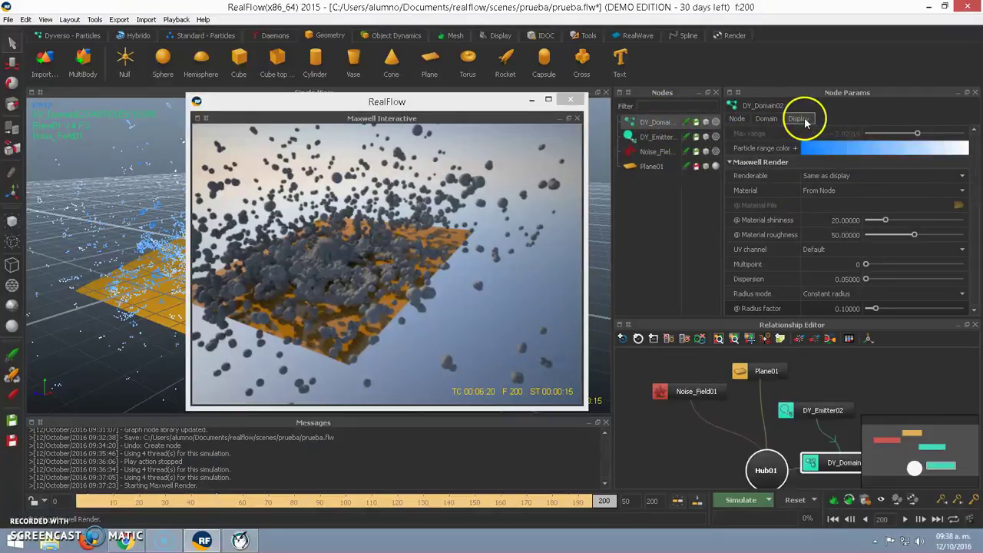
pyautogui.click(823, 195)
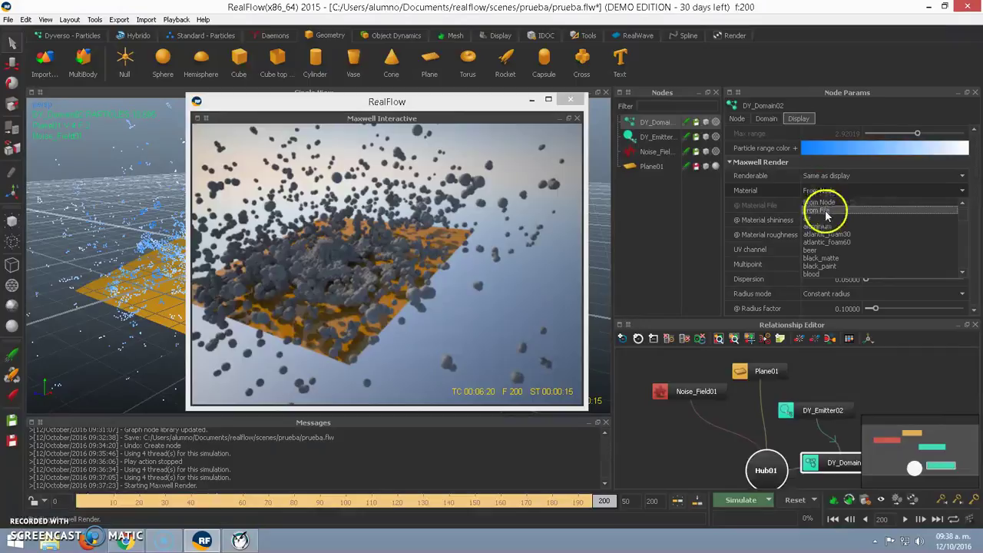
pyautogui.scroll(-5, 966, 218)
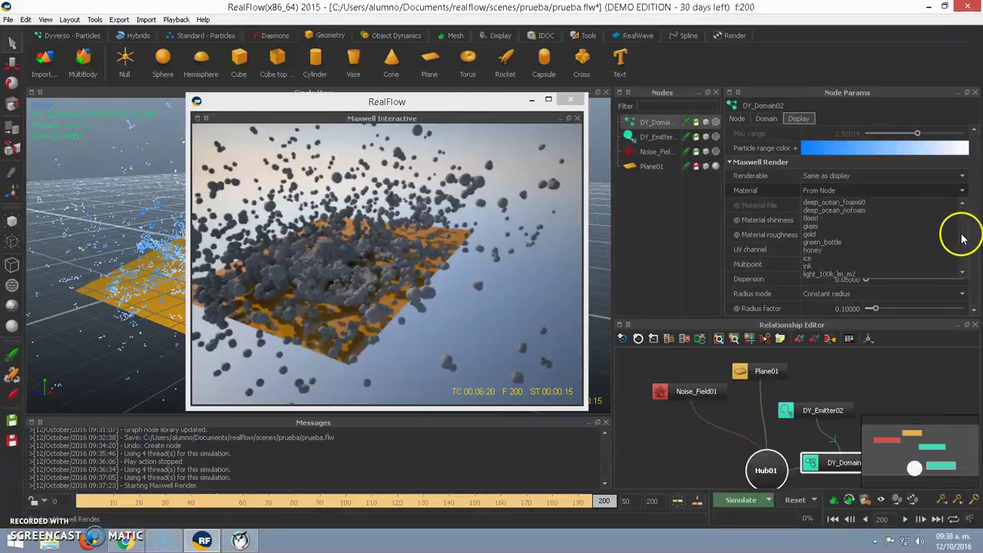
pyautogui.scroll(1, 960, 242)
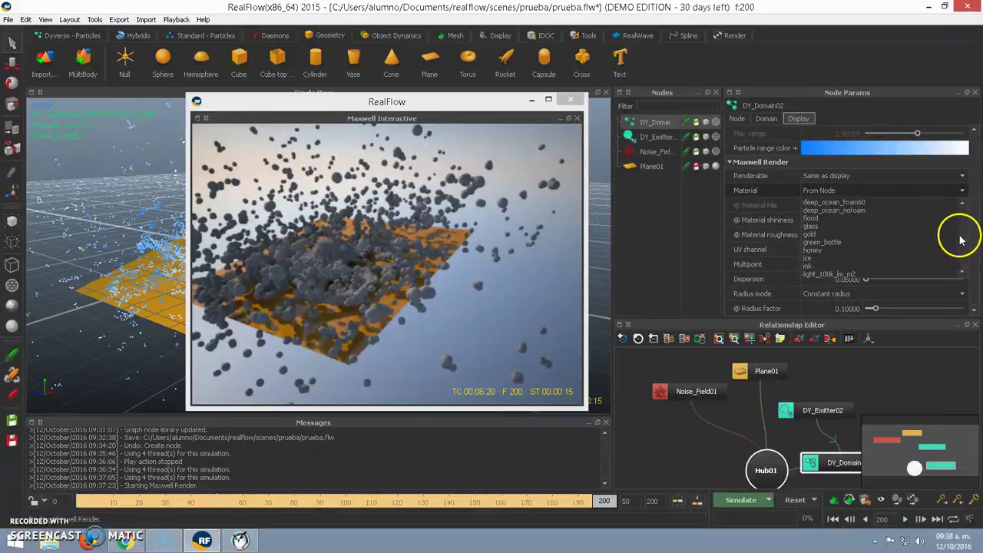
pyautogui.scroll(-6, 961, 236)
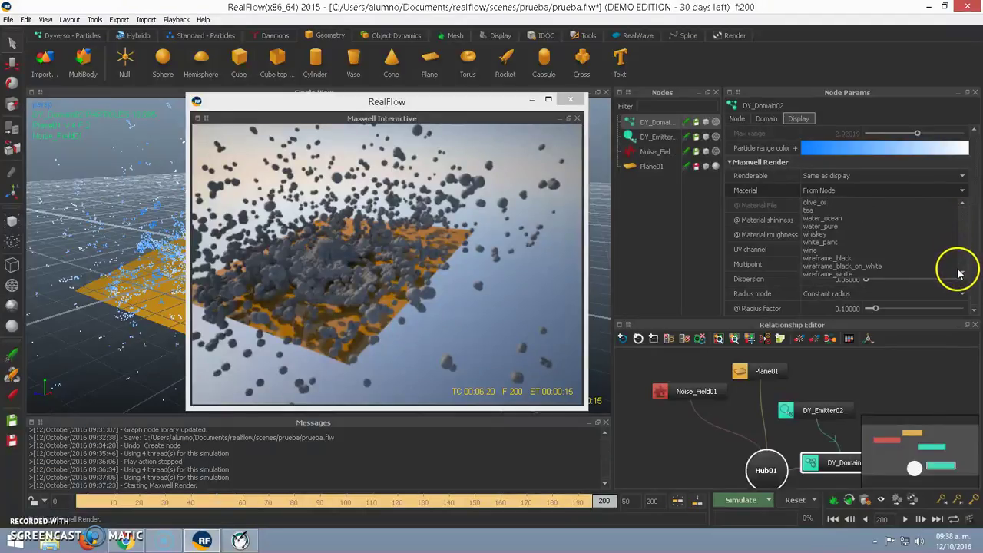
pyautogui.scroll(10, 960, 253)
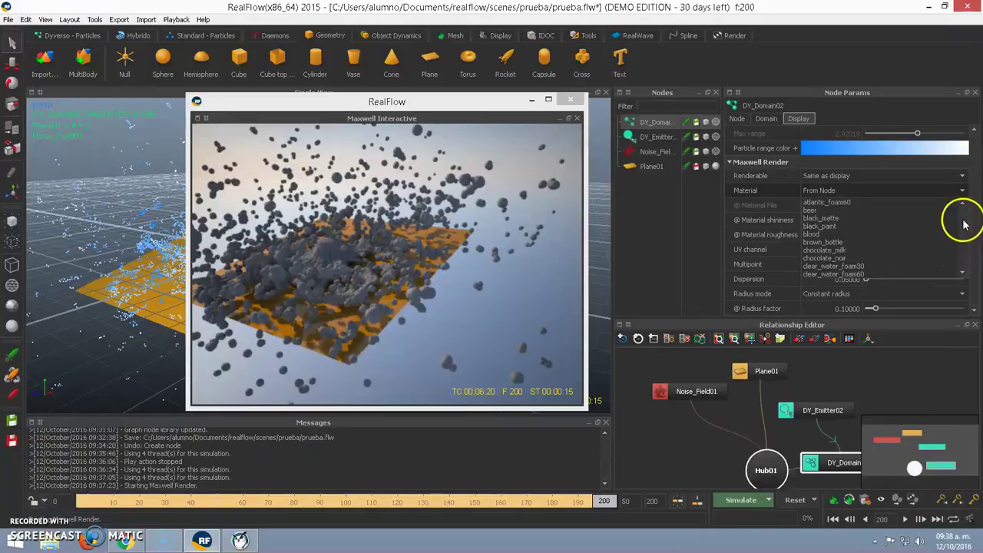
pyautogui.scroll(-1, 966, 223)
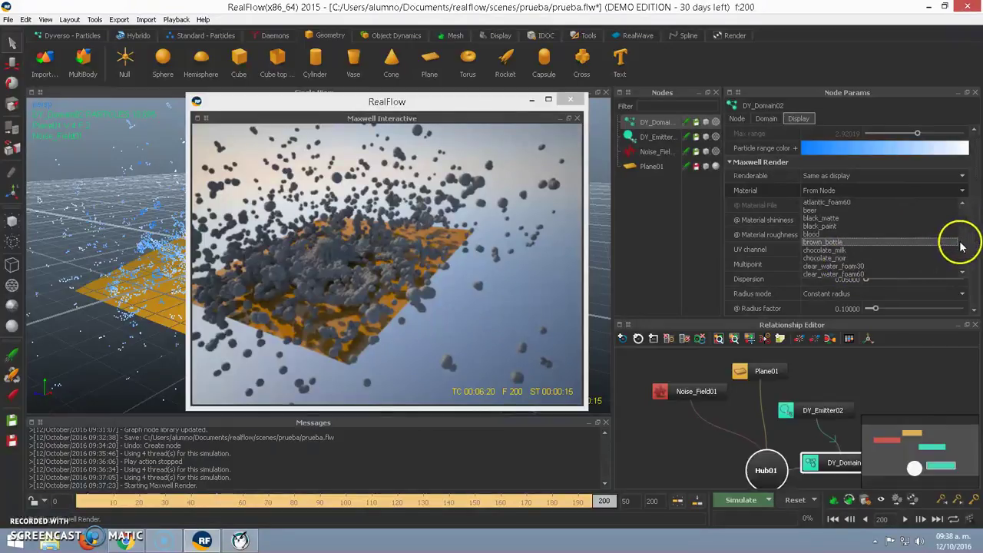
pyautogui.moveTo(966, 226); pyautogui.dragTo(968, 240)
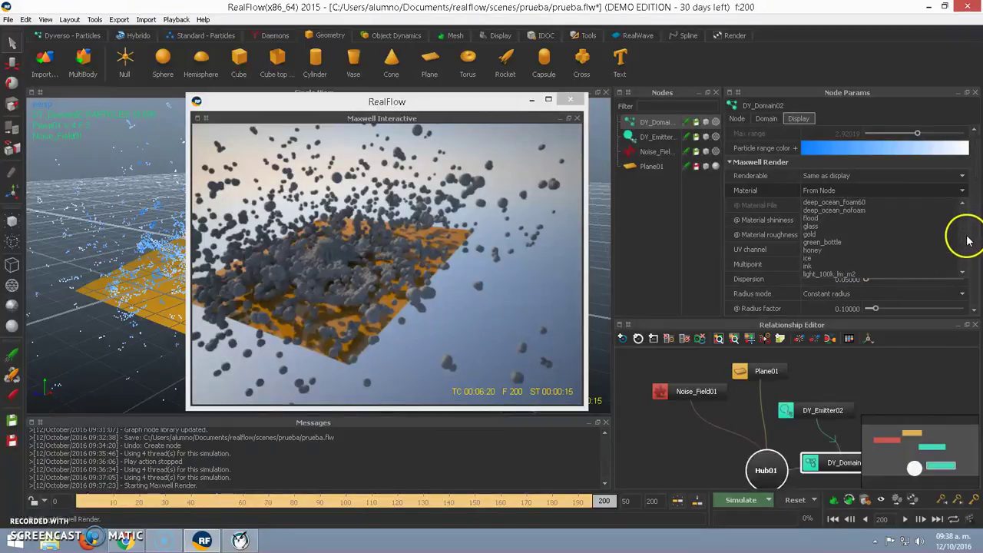
pyautogui.click(830, 251)
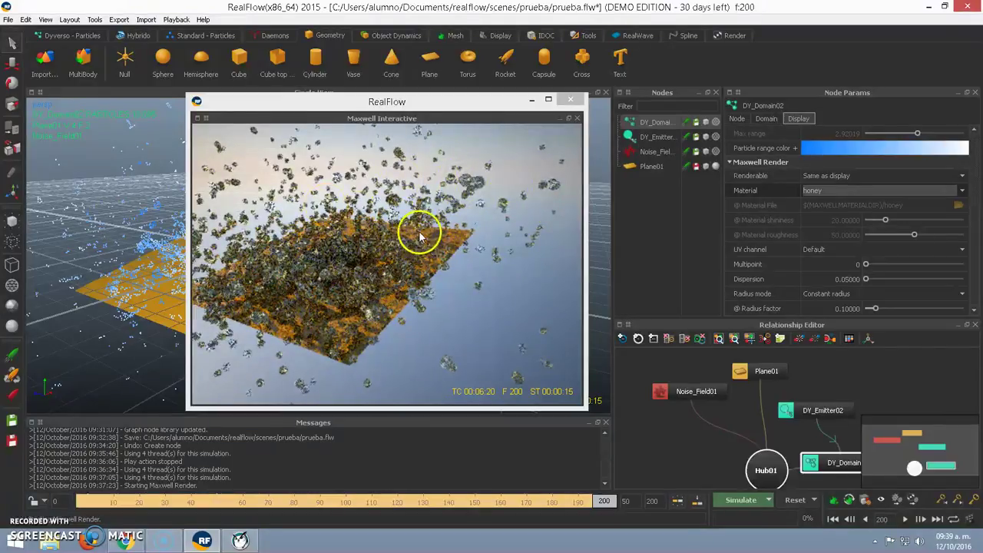
pyautogui.click(363, 246)
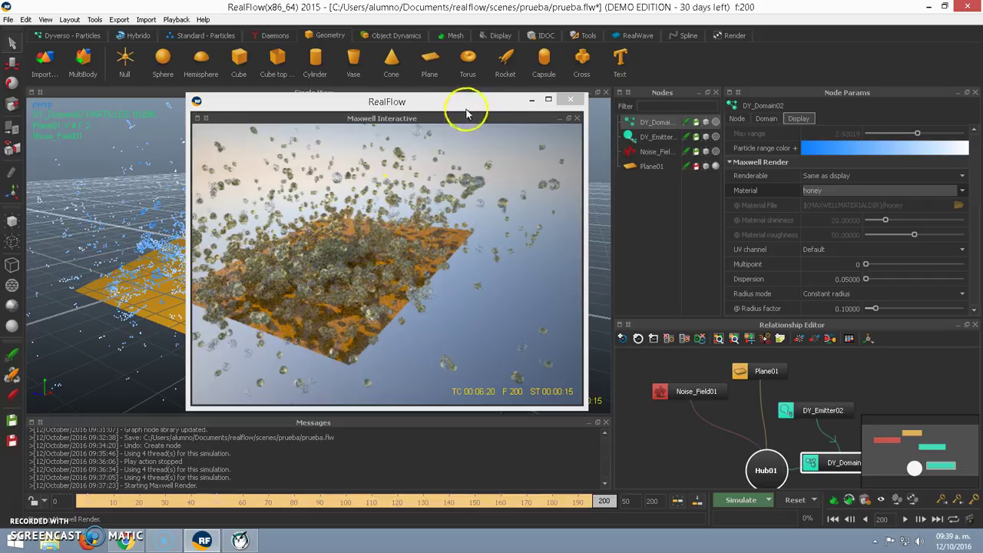
pyautogui.click(570, 99)
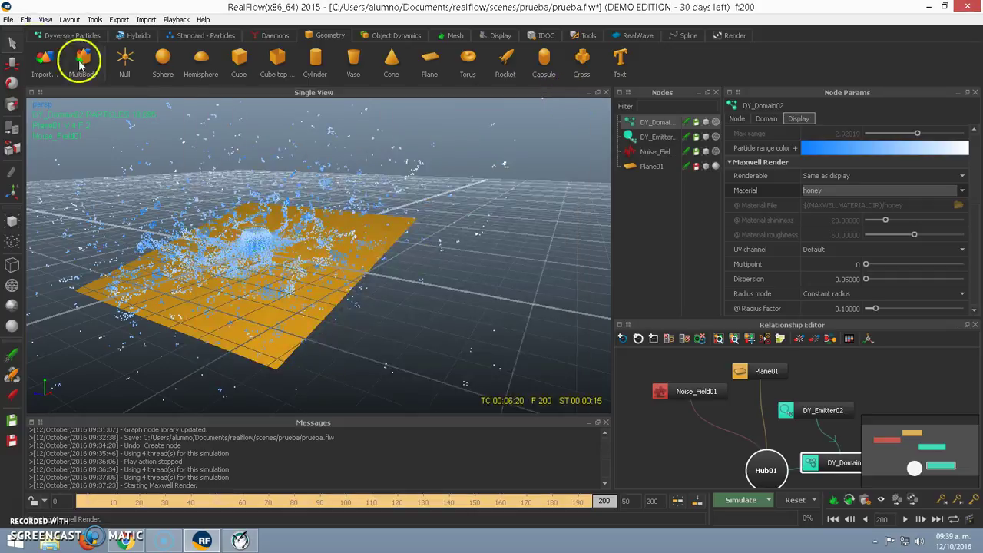
# Examine the folders stored in the prueba project directory through the Save As dialog, without saving
pyautogui.click(8, 20)
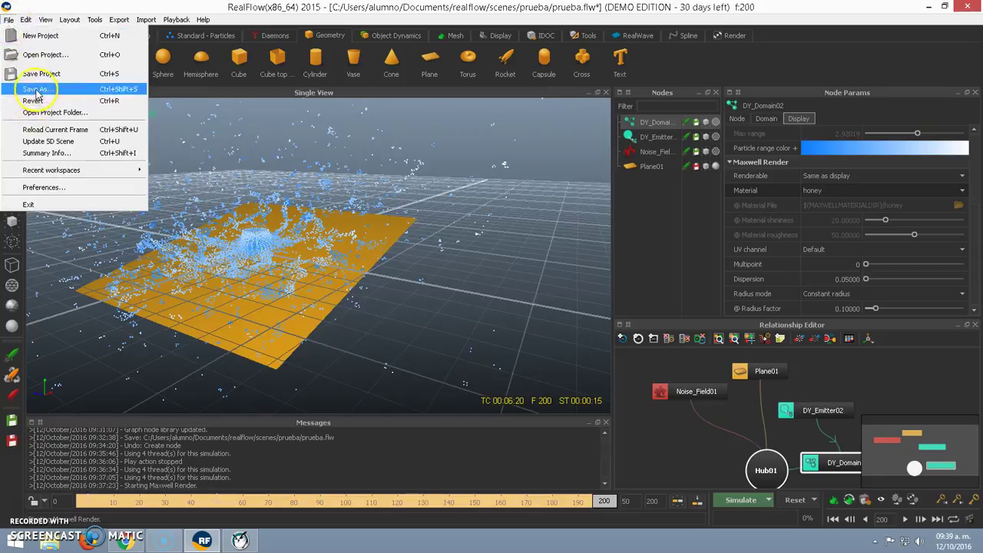
pyautogui.click(150, 119)
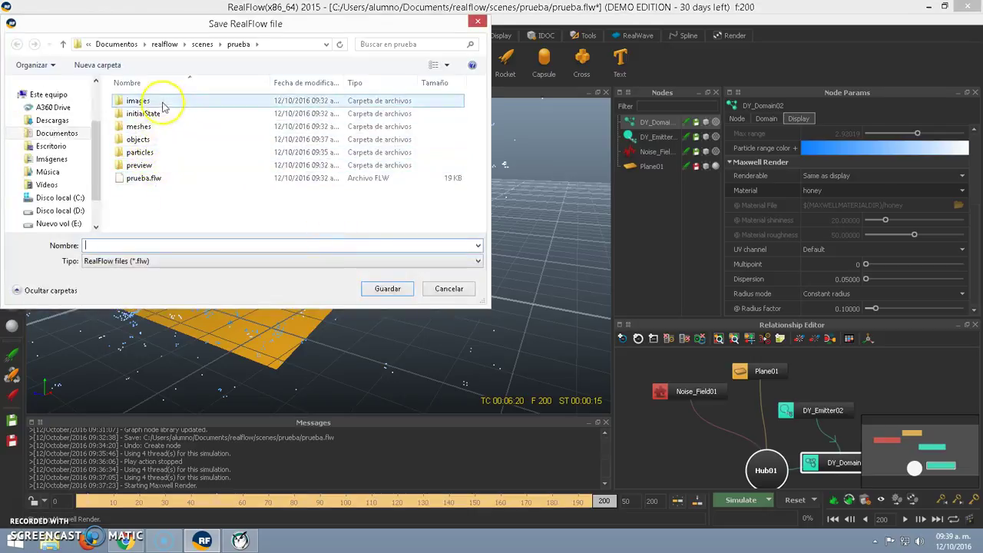
pyautogui.moveTo(184, 34); pyautogui.dragTo(242, 43)
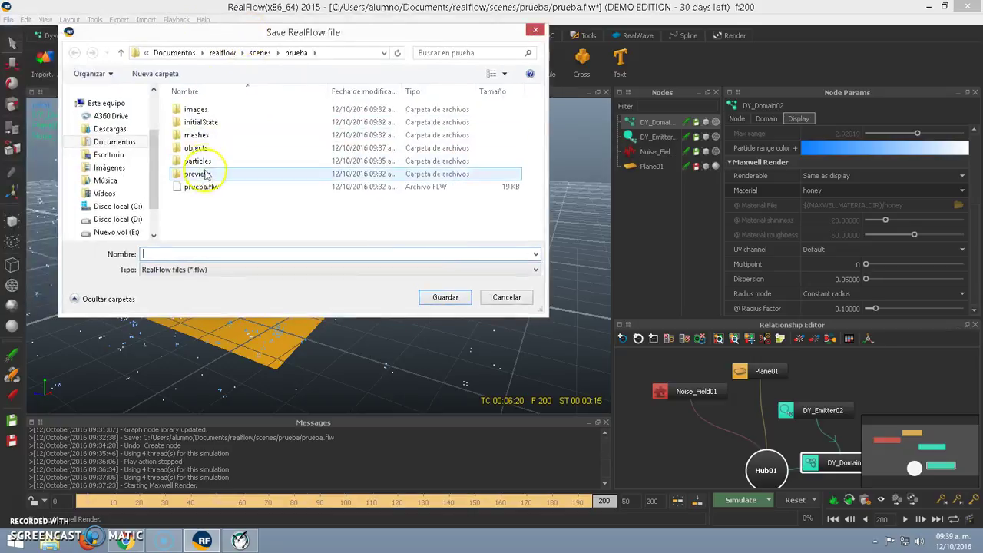
pyautogui.click(506, 299)
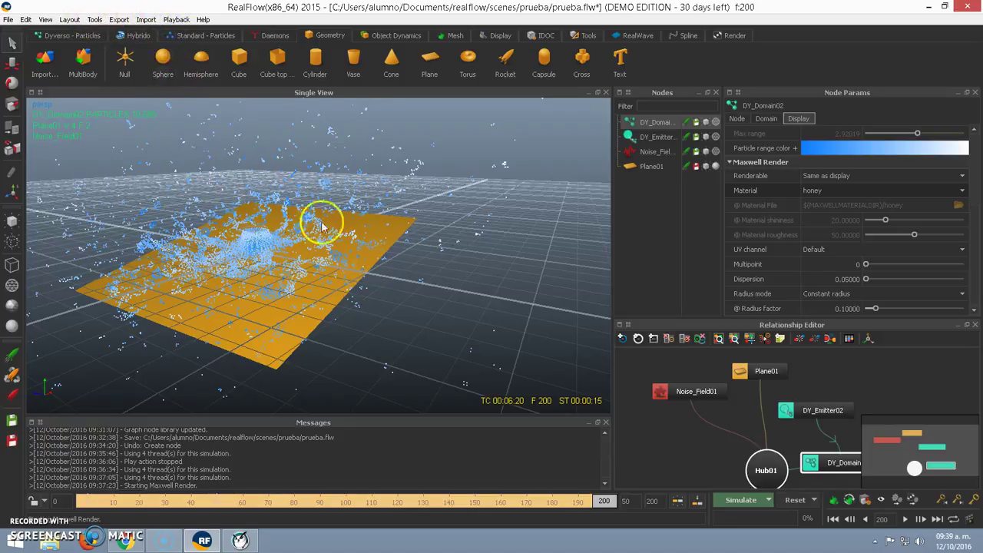
pyautogui.click(96, 21)
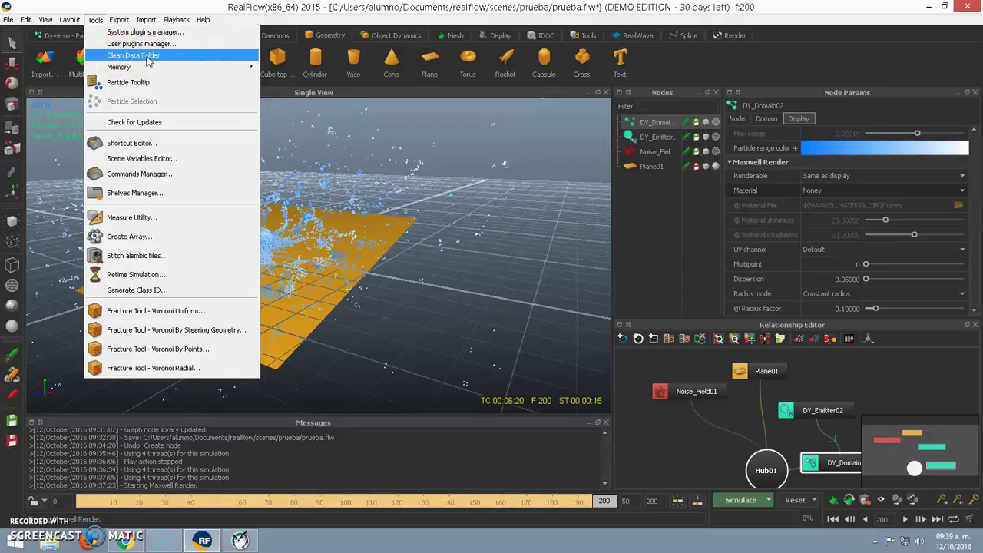
pyautogui.click(450, 127)
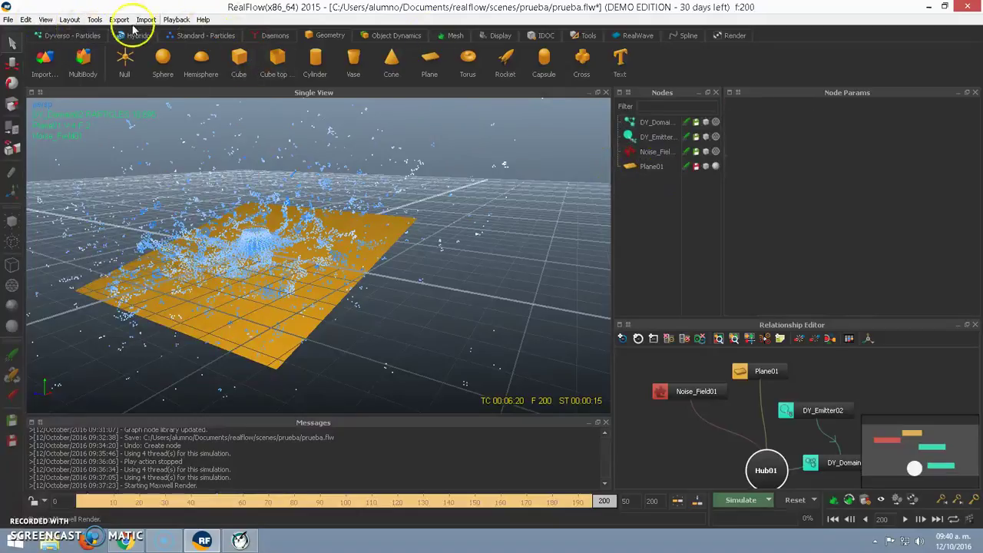
# Open the caronte demo scene mj_basic, discarding the current scene's data, and read and close its scene description
pyautogui.click(204, 19)
pyautogui.moveTo(224, 65)
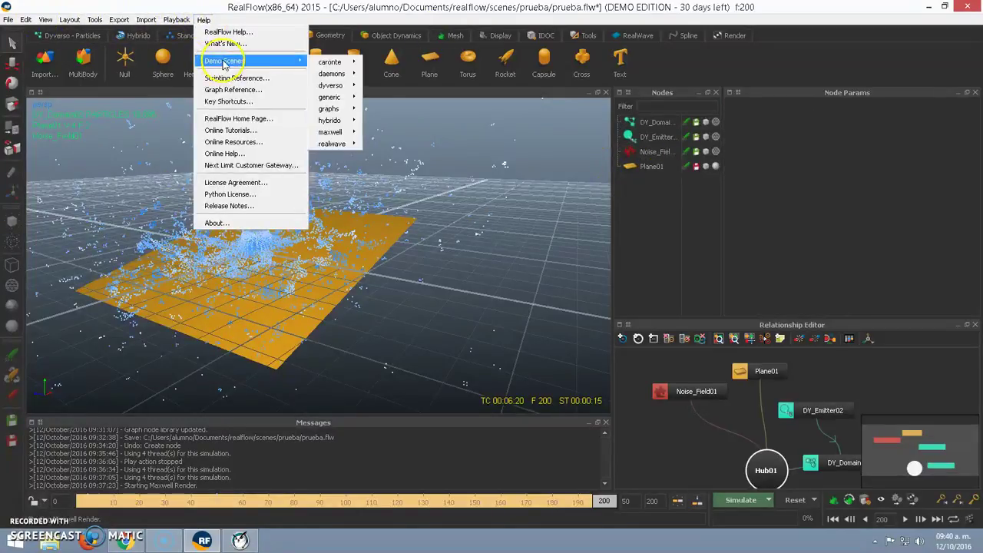
pyautogui.moveTo(346, 61)
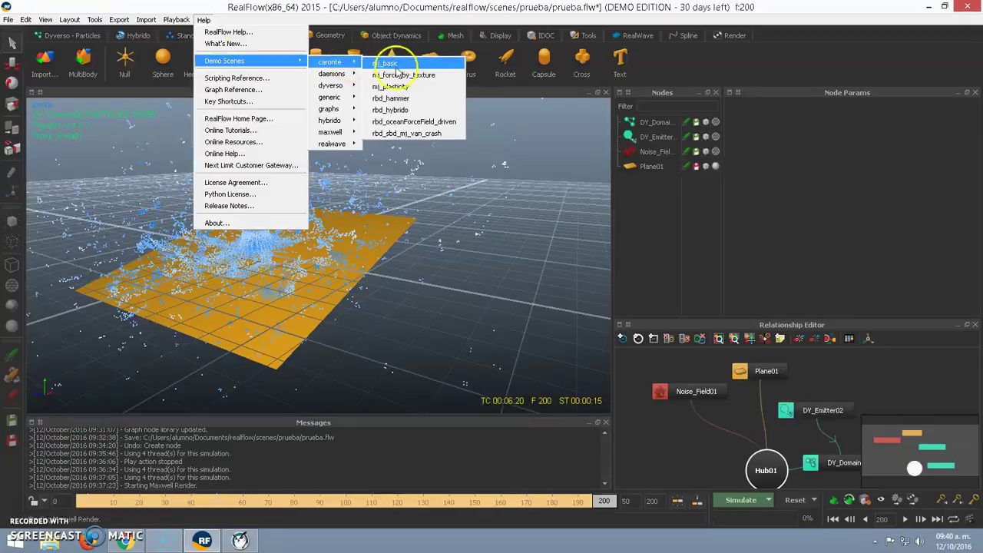
pyautogui.click(398, 64)
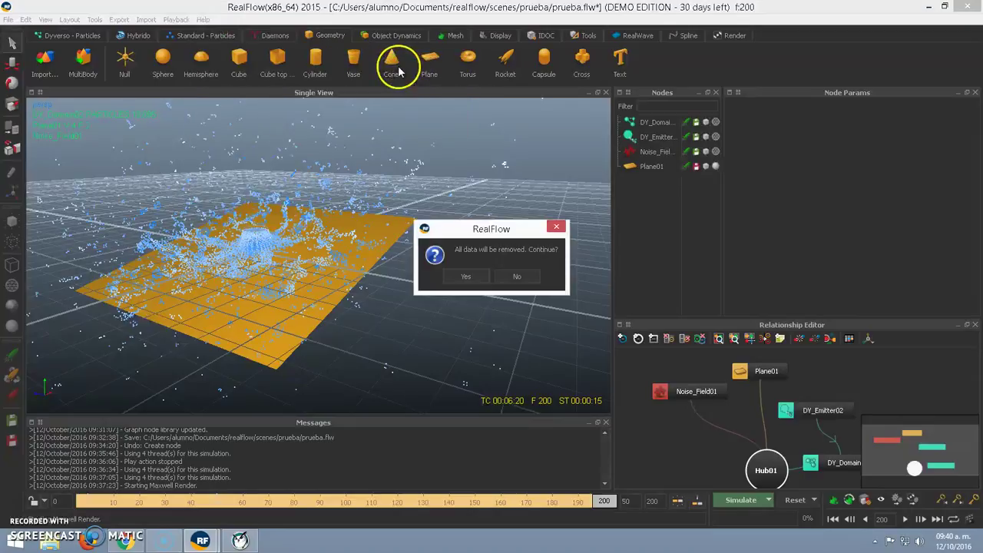
pyautogui.click(467, 277)
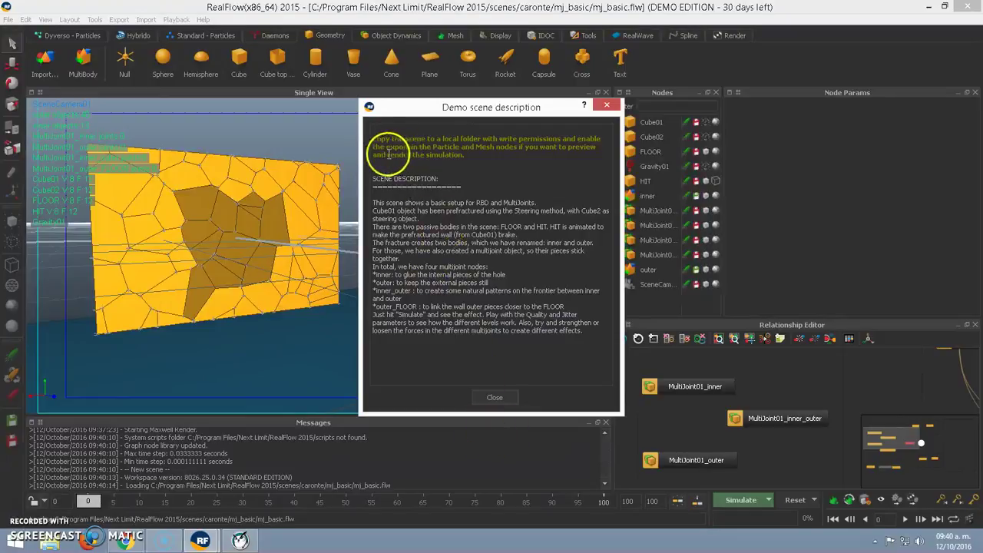
pyautogui.moveTo(375, 140); pyautogui.dragTo(539, 139)
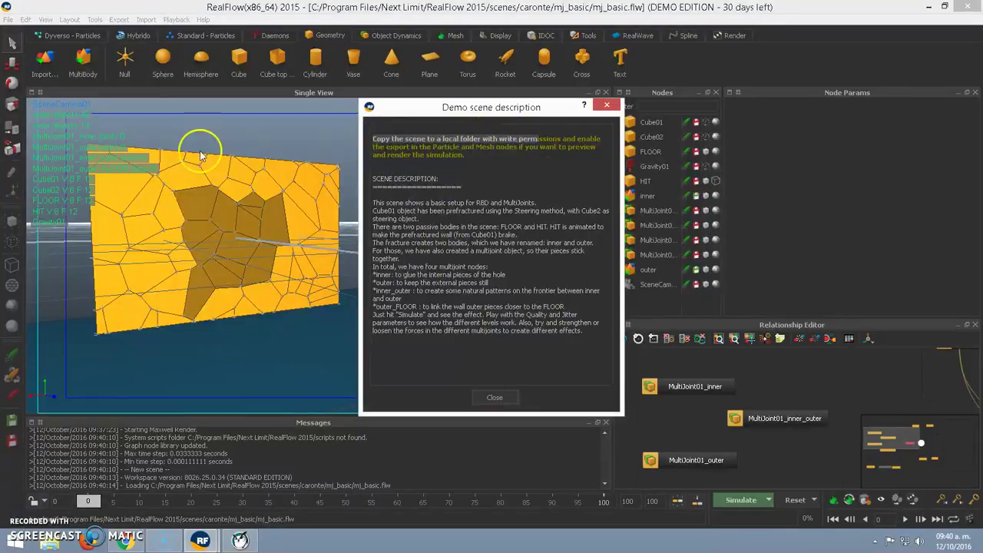
pyautogui.click(494, 398)
# Save a copy of the demo scene as pruebas in the realflow folder under Documentos
pyautogui.click(8, 19)
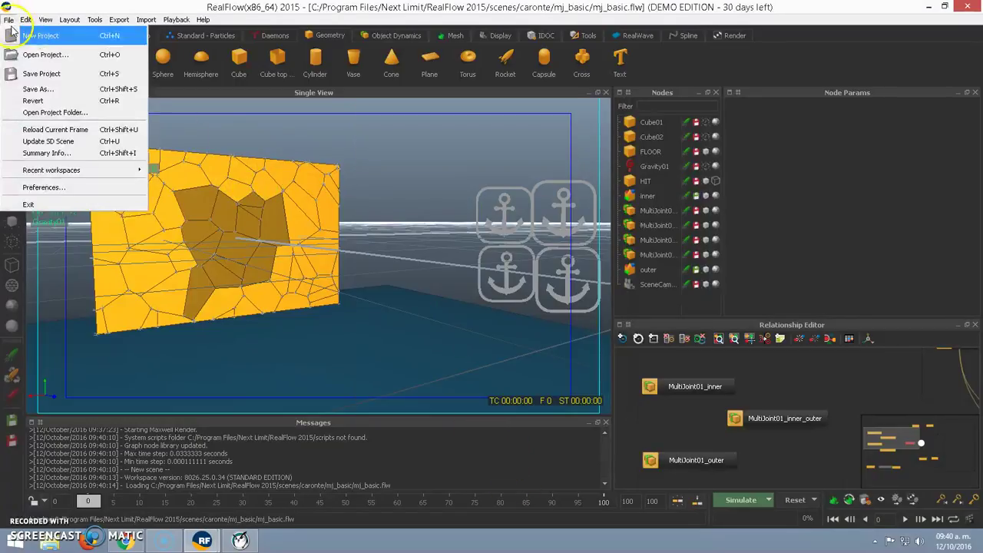
pyautogui.click(35, 90)
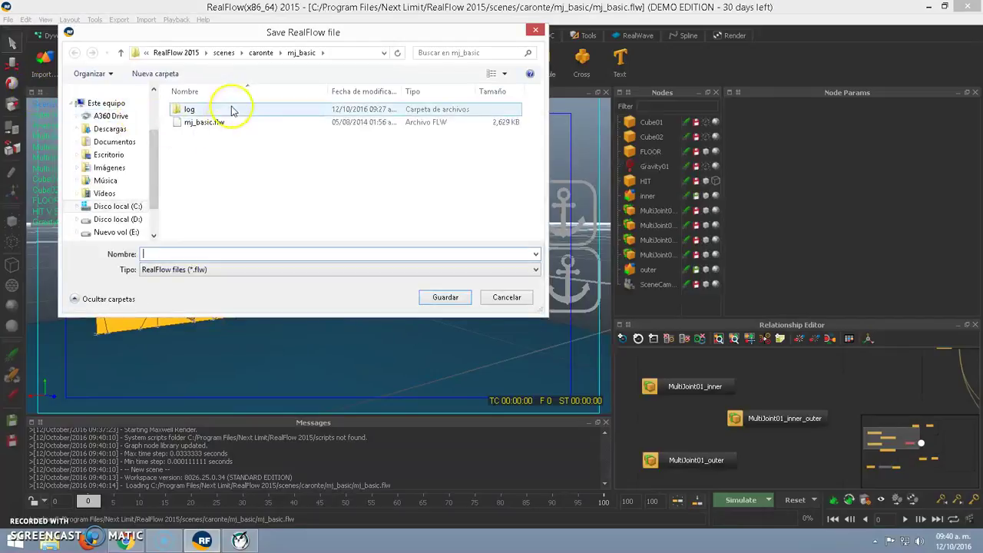
pyautogui.click(189, 57)
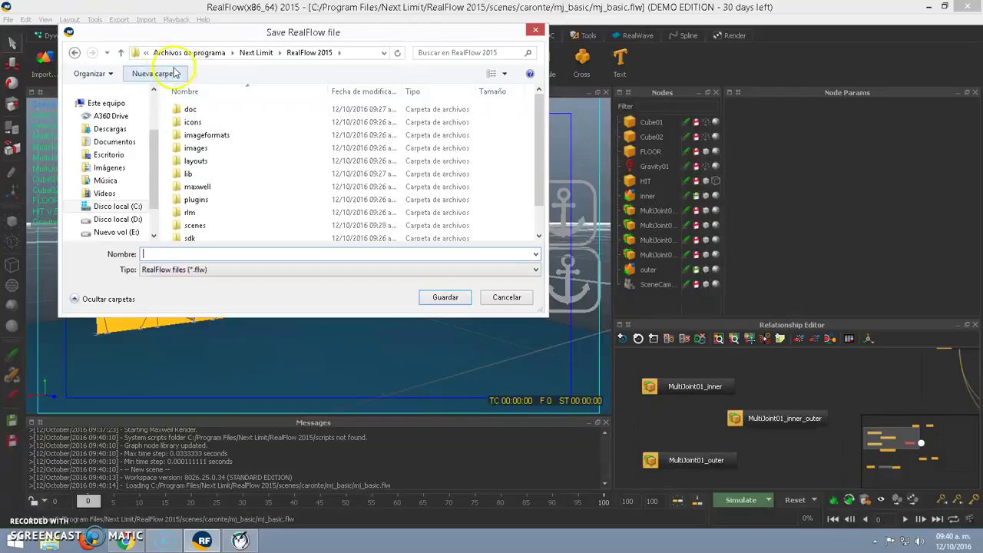
pyautogui.click(121, 144)
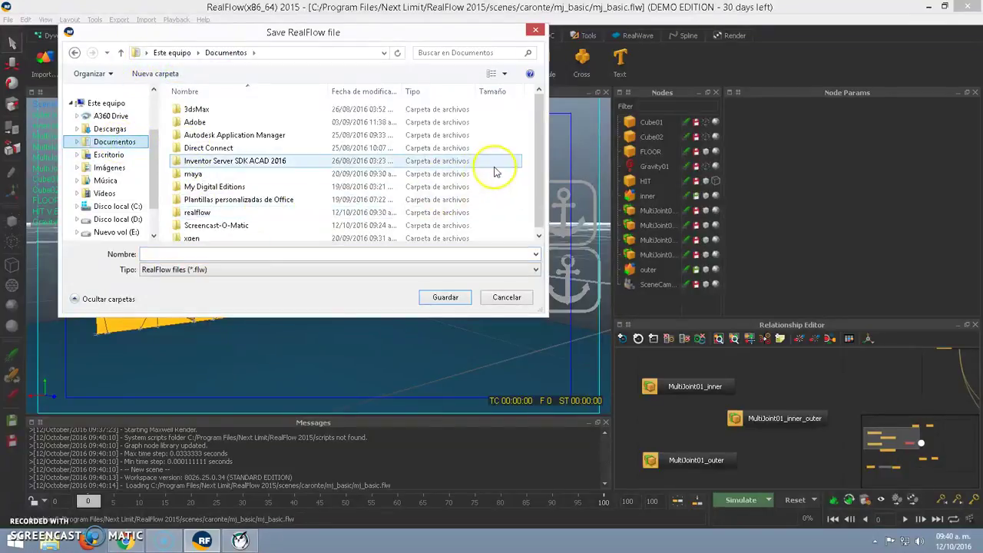
pyautogui.doubleClick(197, 213)
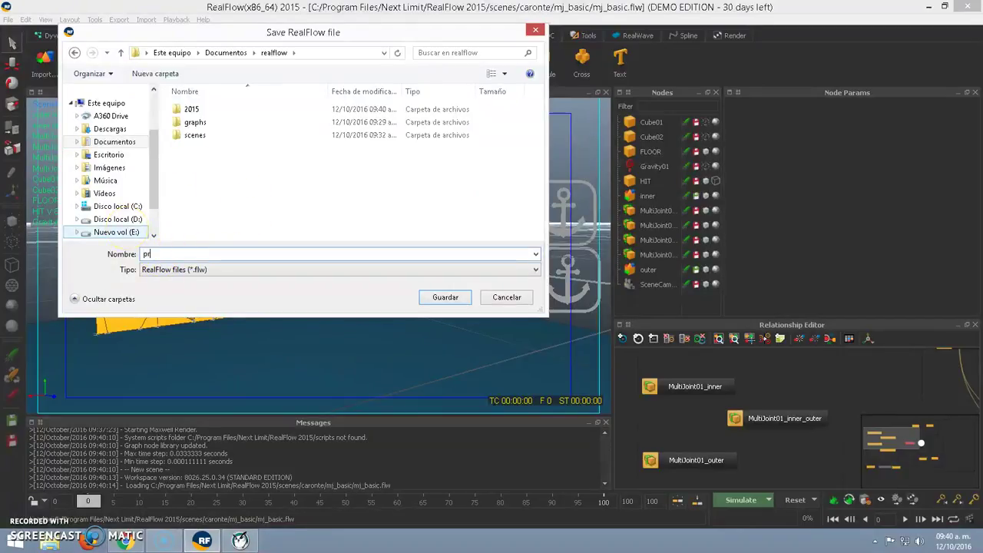
pyautogui.click(446, 297)
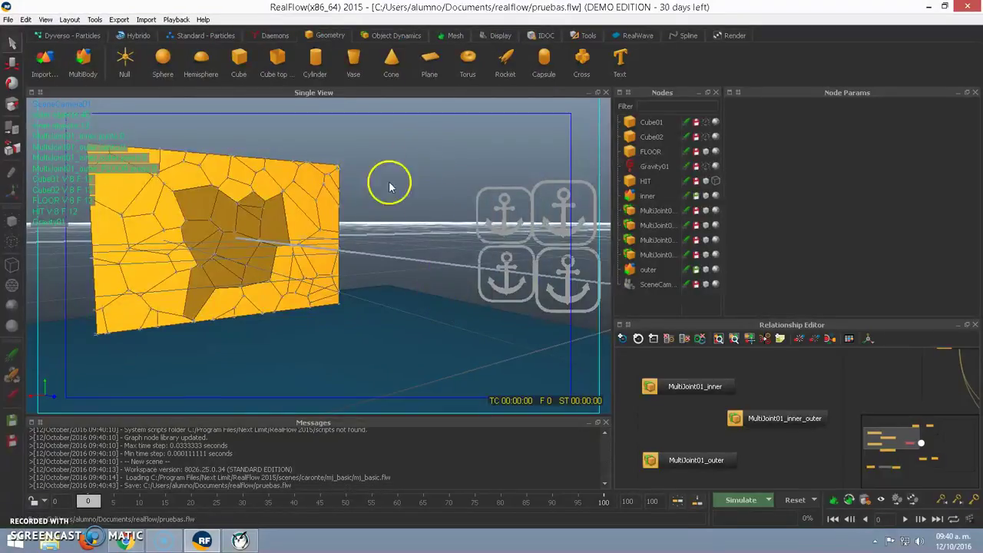
# Preview the fractured wall scene at frame 0 in the Maxwell Interactive render window
pyautogui.press('F5')
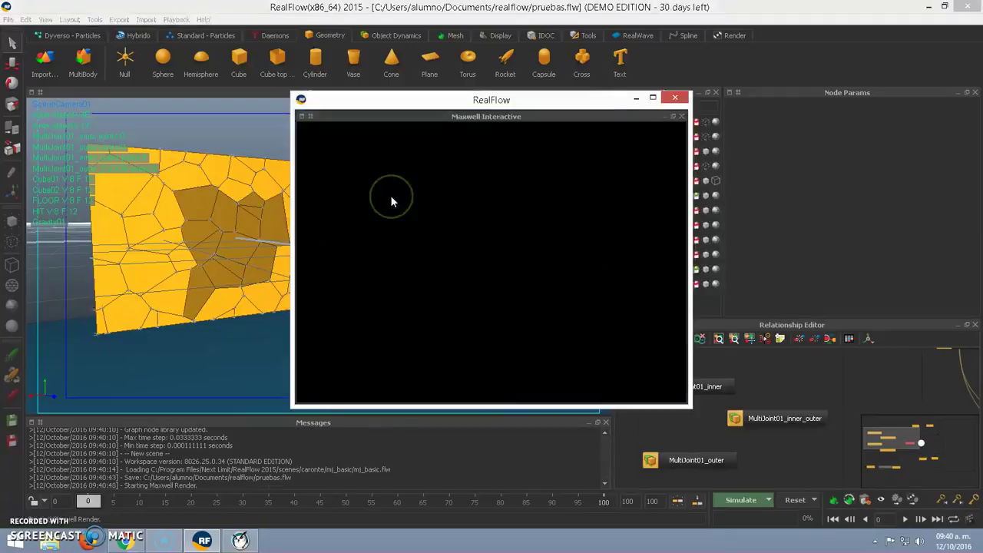